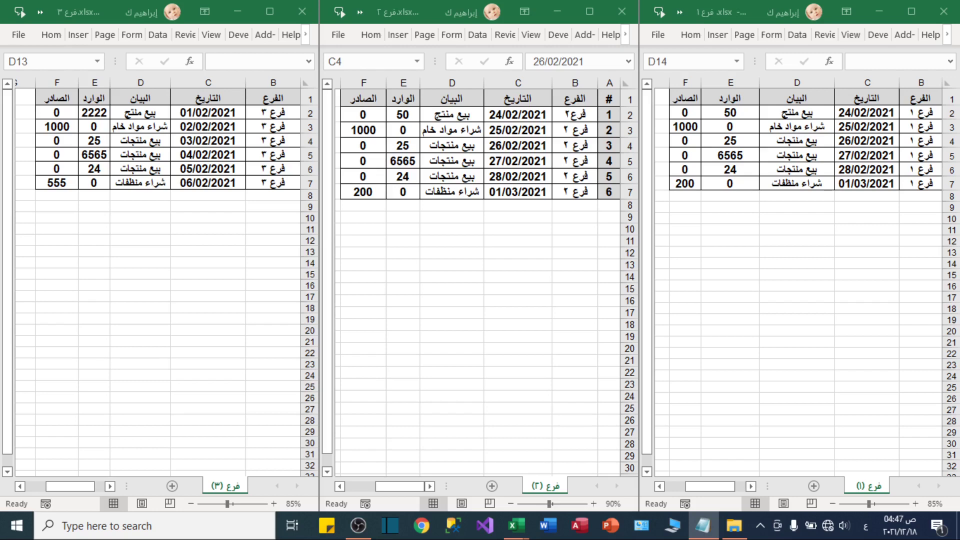
Step: Examine the three branch workbooks side by side and the combined table in New Microsoft Excel Worksheet
{"action": "left_click", "coordinate": [790, 217]}
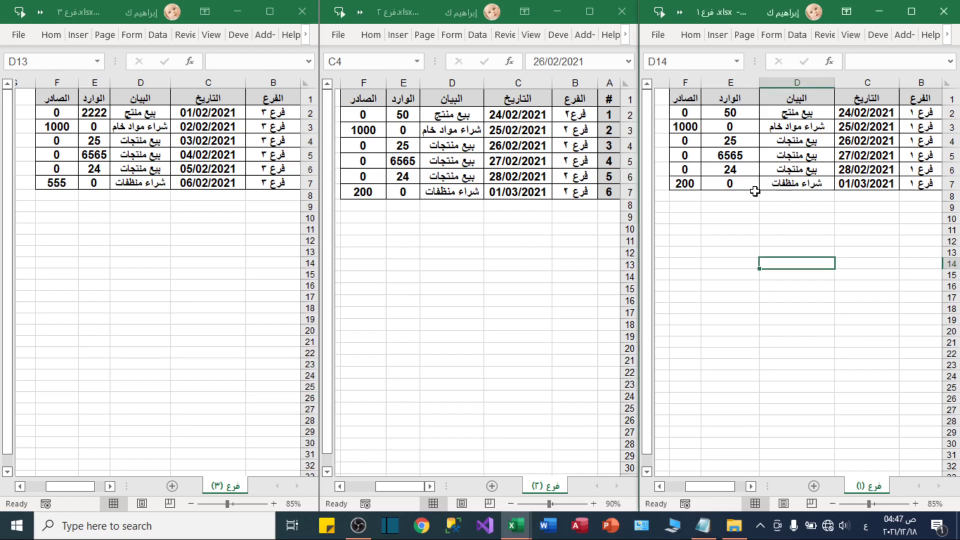
{"action": "left_click", "coordinate": [754, 192]}
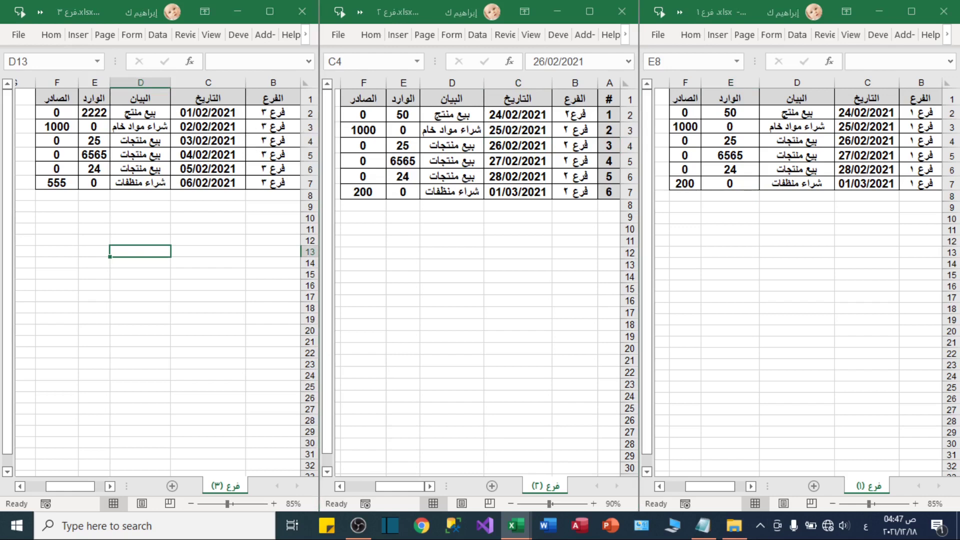
{"action": "key", "text": "alt+Tab"}
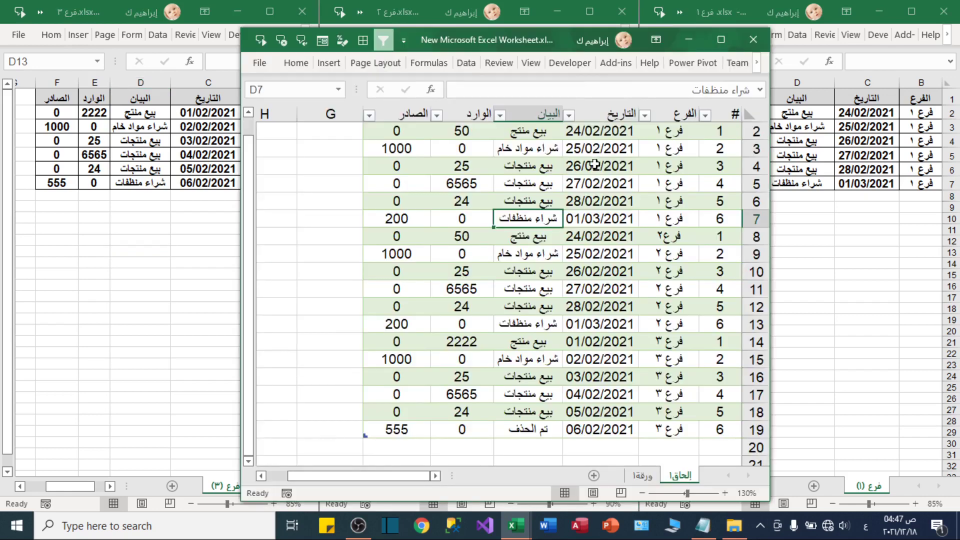
{"action": "scroll", "coordinate": [594, 164], "scroll_direction": "up", "scroll_amount": 1}
{"action": "scroll", "coordinate": [594, 164], "scroll_direction": "down", "scroll_amount": 1}
{"action": "scroll", "coordinate": [594, 165], "scroll_direction": "up", "scroll_amount": 1}
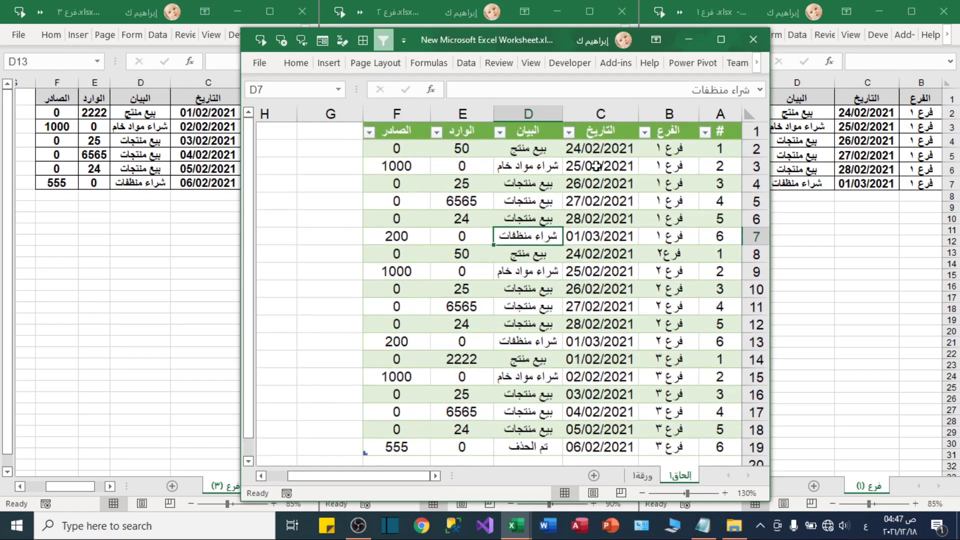
{"action": "left_click_drag", "start_coordinate": [520, 42], "coordinate": [411, 65]}
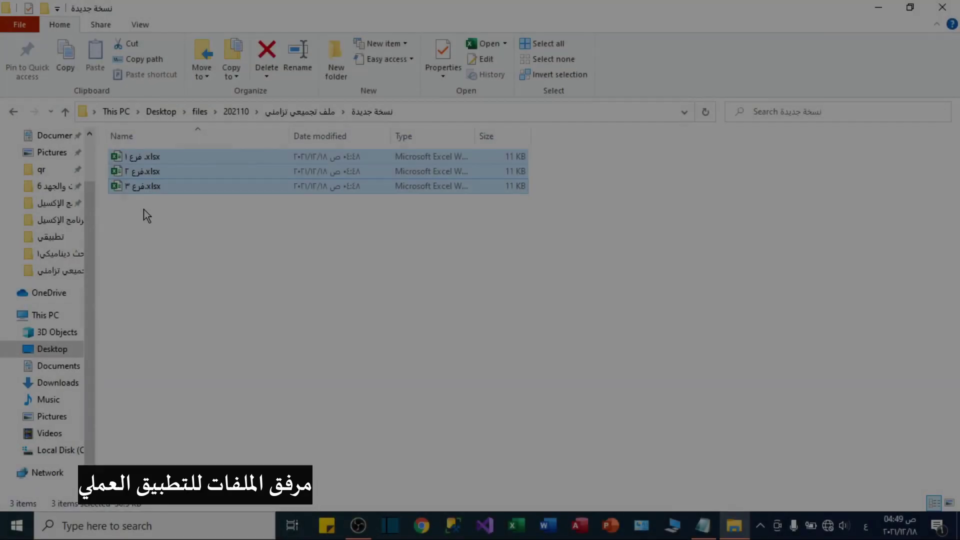
{"action": "left_click", "coordinate": [142, 222]}
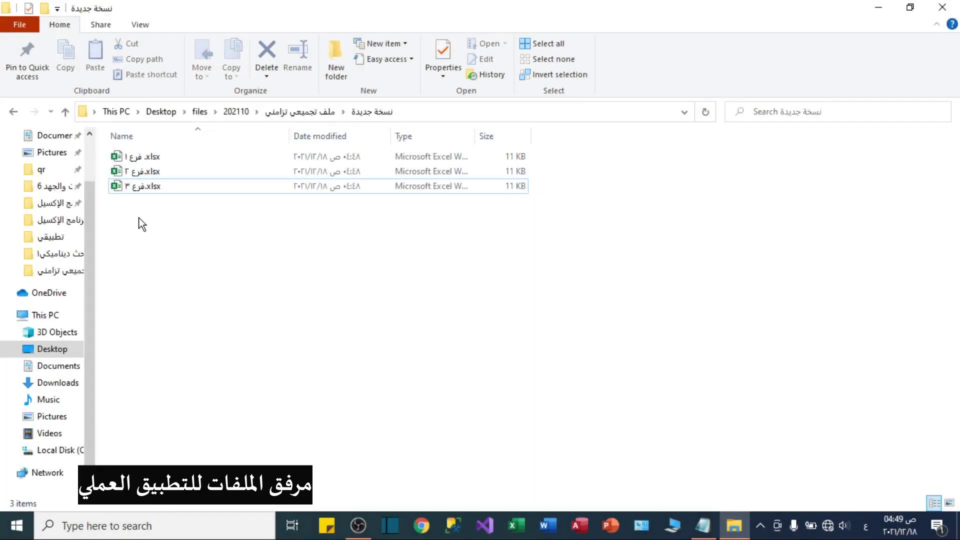
{"action": "left_click_drag", "start_coordinate": [143, 212], "coordinate": [128, 155]}
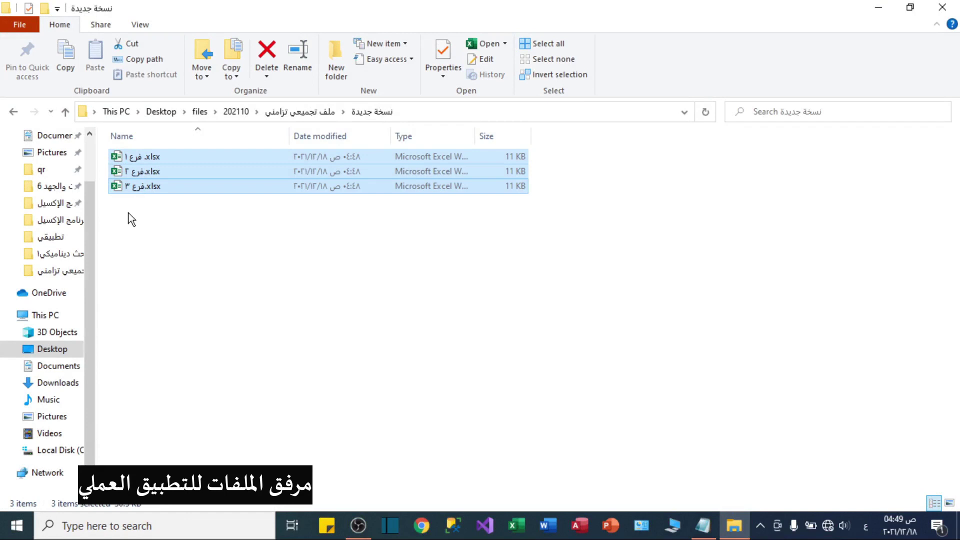
{"action": "left_click", "coordinate": [131, 216]}
{"action": "left_click", "coordinate": [140, 172]}
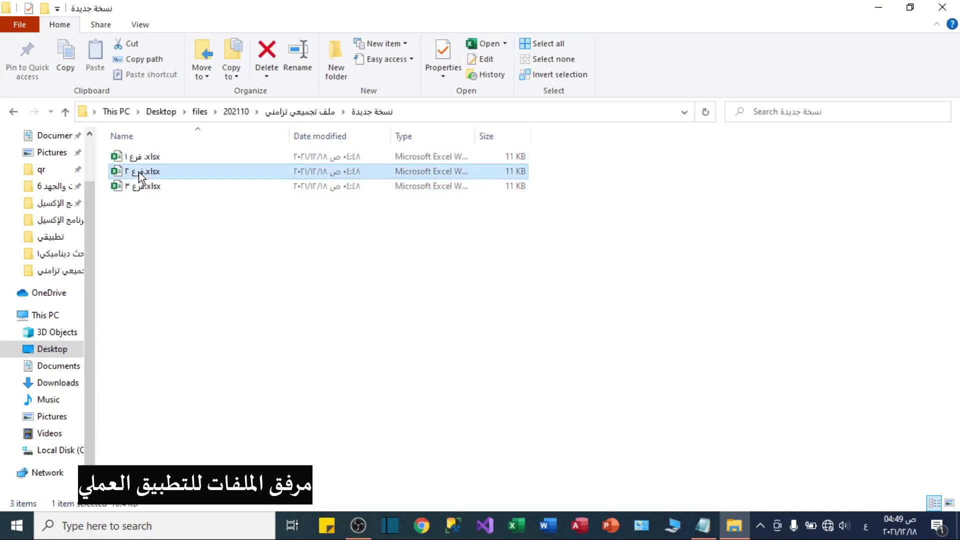
{"action": "left_click", "coordinate": [139, 186], "text": "shift"}
{"action": "left_click", "coordinate": [140, 188]}
{"action": "left_click", "coordinate": [142, 210]}
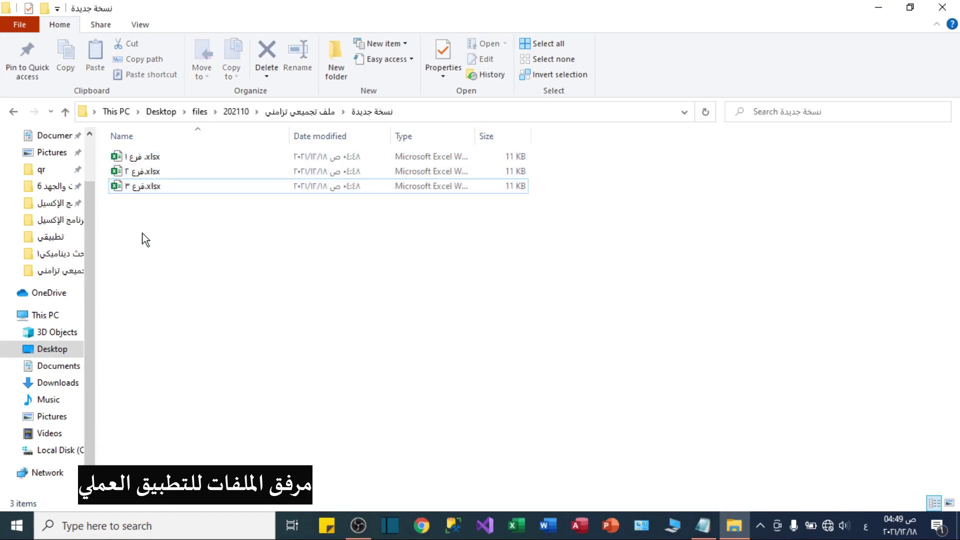
Step: Open the workbook فرع ١.xlsx and convert its data range A1:F7 into a table with headers
{"action": "double_click", "coordinate": [150, 158]}
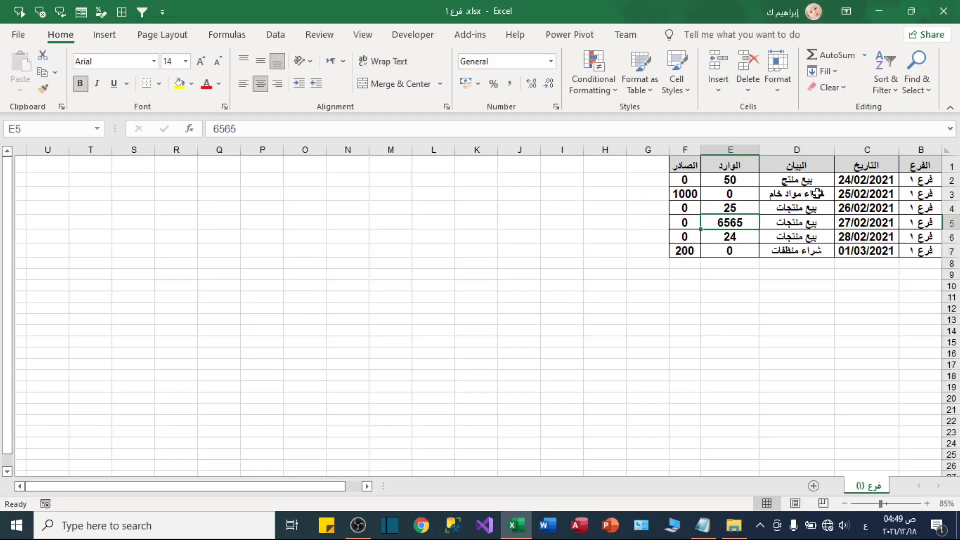
{"action": "left_click", "coordinate": [799, 198]}
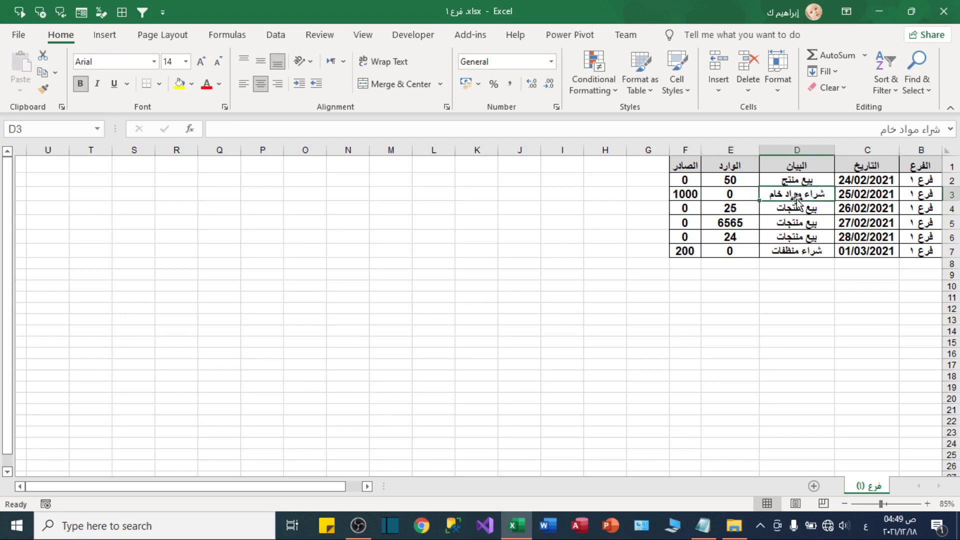
{"action": "key", "text": "Down"}
{"action": "key", "text": "Down"}
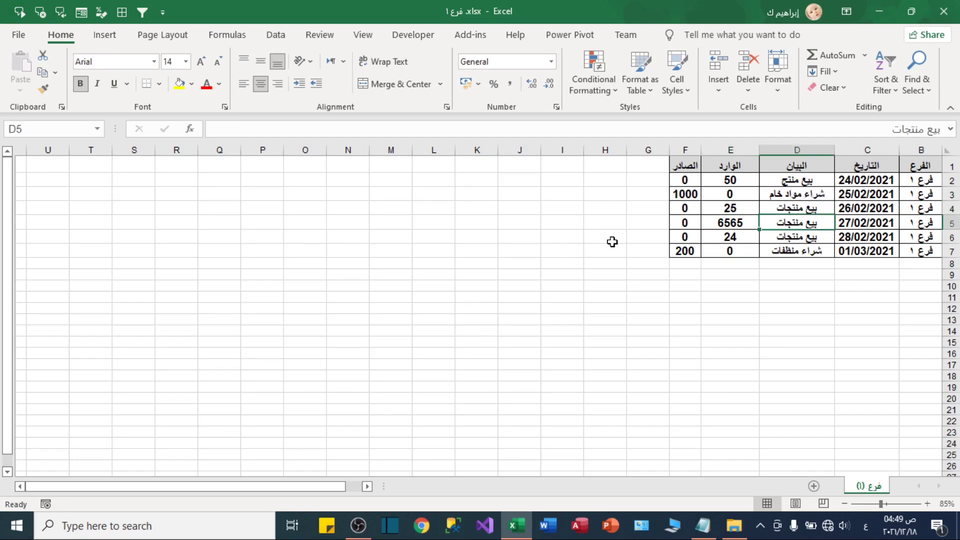
{"action": "left_click", "coordinate": [790, 203]}
{"action": "key", "text": "ctrl+t"}
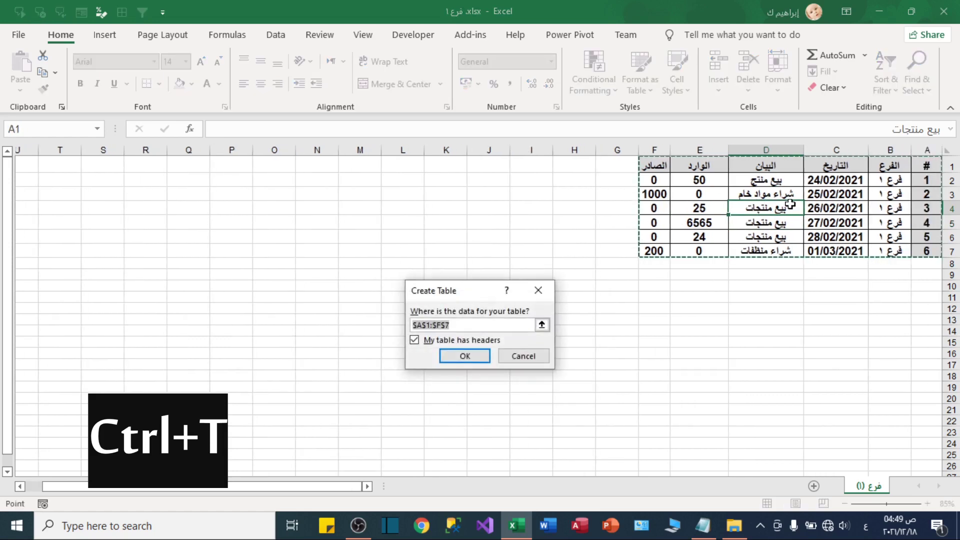
{"action": "left_click_drag", "start_coordinate": [457, 291], "coordinate": [501, 279]}
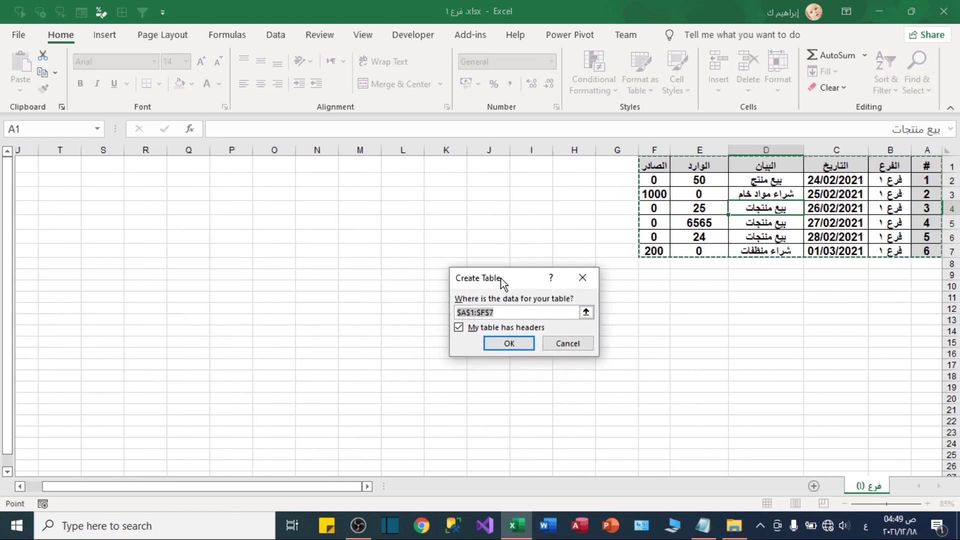
{"action": "left_click", "coordinate": [508, 343]}
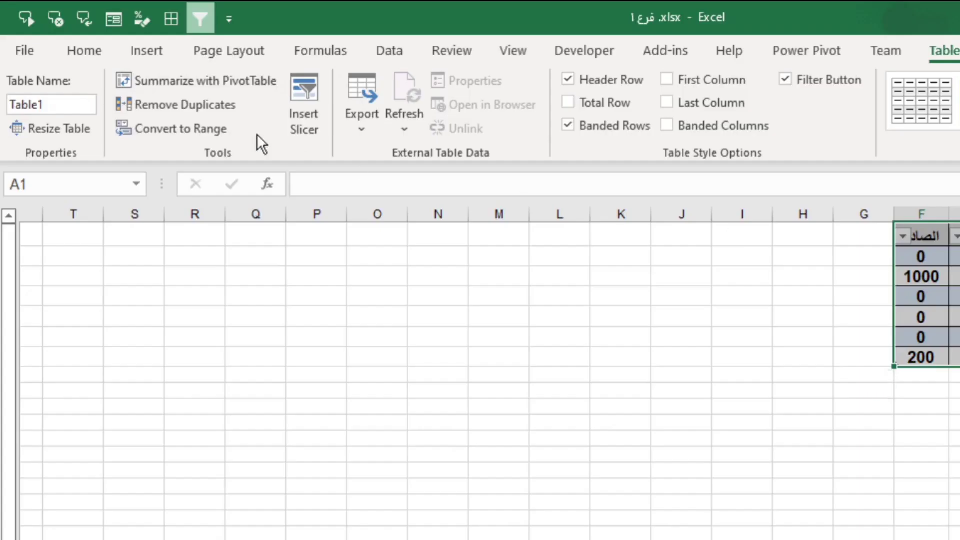
Step: Rename the first branch's table as فرع١ and close the workbook, saving its changes
{"action": "left_click", "coordinate": [63, 105]}
{"action": "type", "text": "ف"}
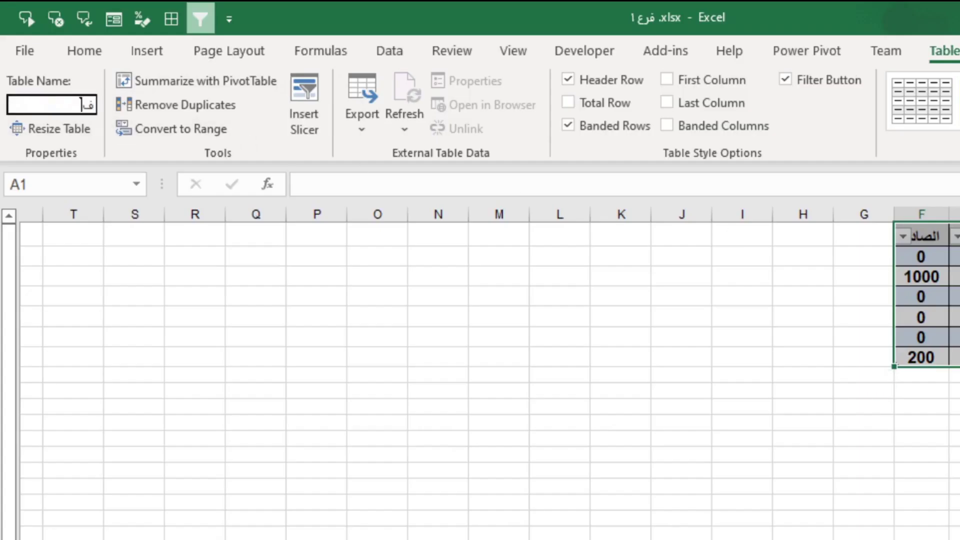
{"action": "type", "text": "رع"}
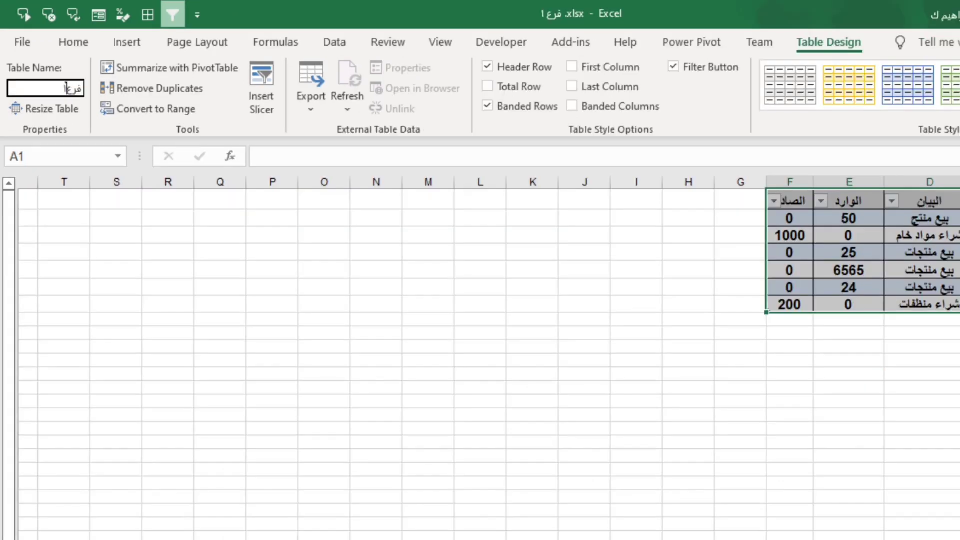
{"action": "key", "text": "Return"}
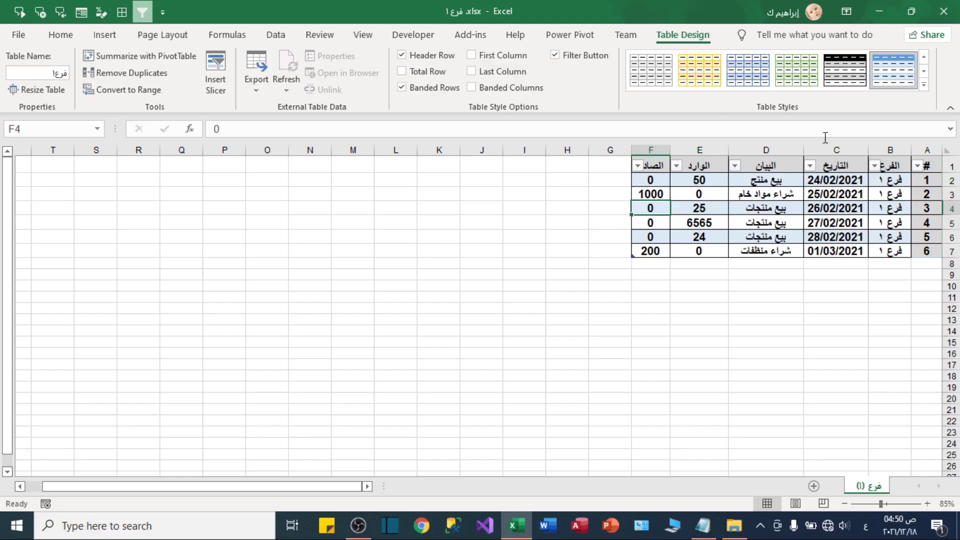
{"action": "left_click", "coordinate": [943, 11]}
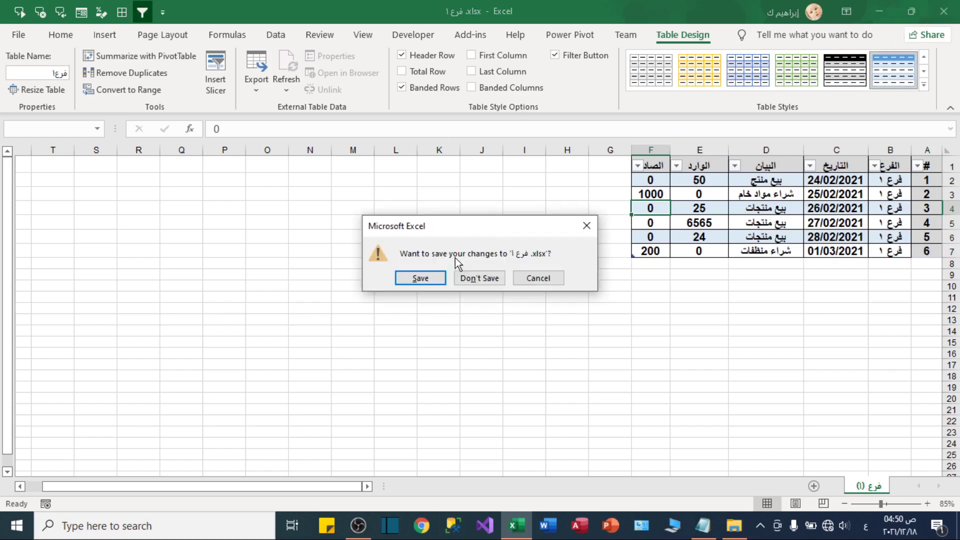
{"action": "left_click", "coordinate": [406, 281]}
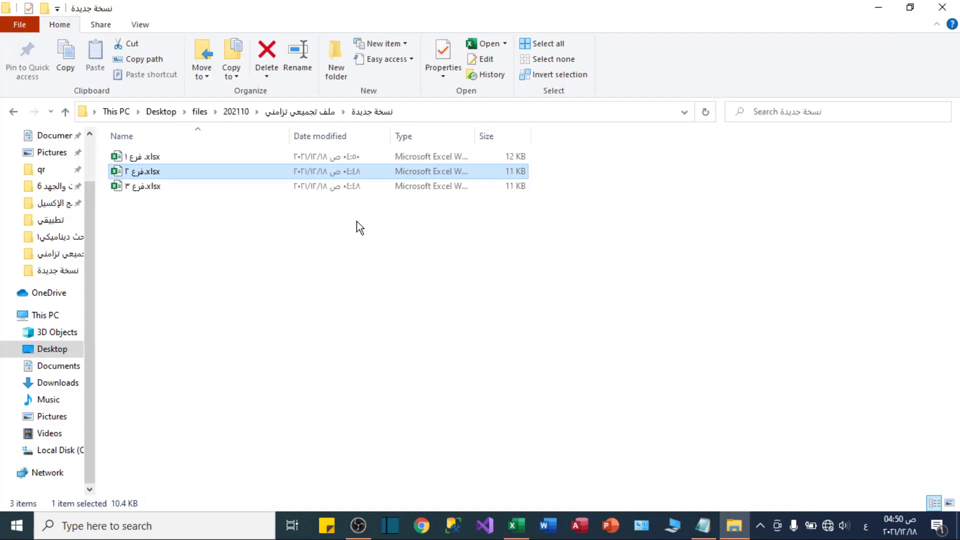
Step: Open the workbook فرع ٢.xlsx and convert its data range A1:F7 into a table with headers
{"action": "left_click", "coordinate": [139, 185]}
{"action": "double_click", "coordinate": [135, 176]}
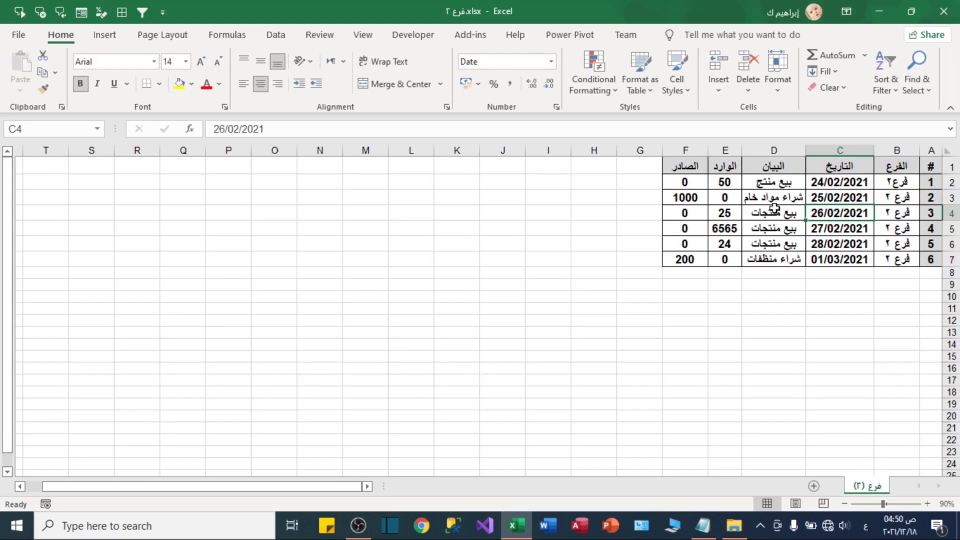
{"action": "left_click", "coordinate": [774, 207]}
{"action": "key", "text": "ctrl+t"}
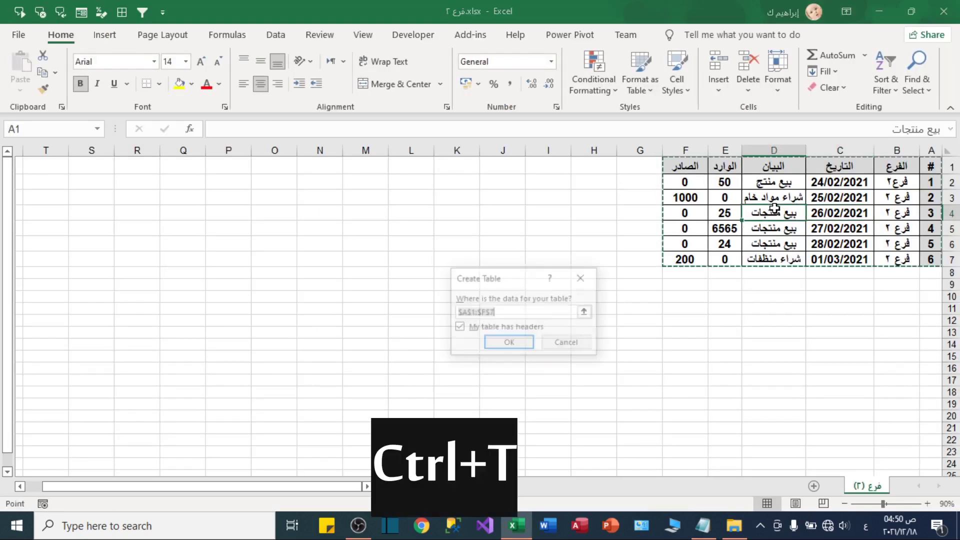
{"action": "left_click", "coordinate": [506, 343]}
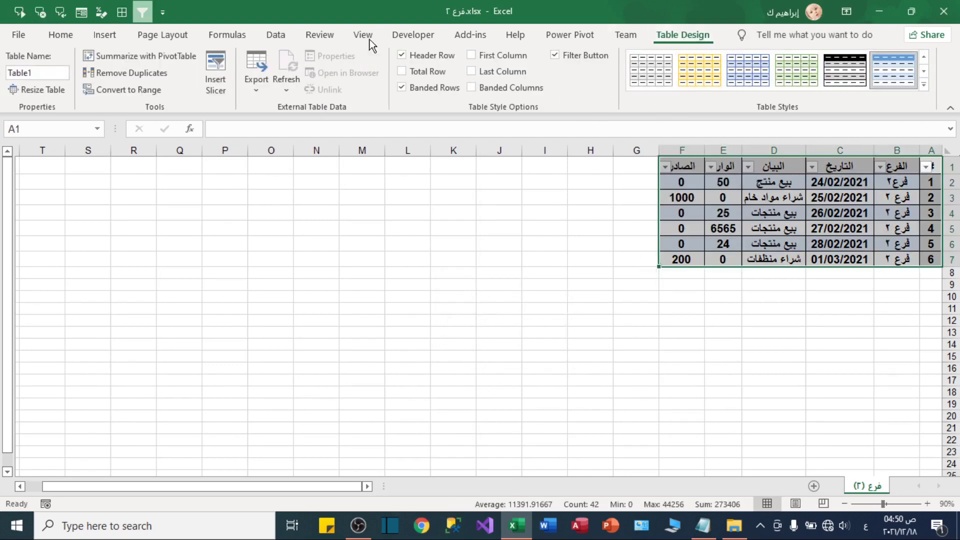
Step: Rename the second branch's table as فرع٢ and close the workbook, saving its changes
{"action": "left_click", "coordinate": [60, 72]}
{"action": "type", "text": "فرع٢"}
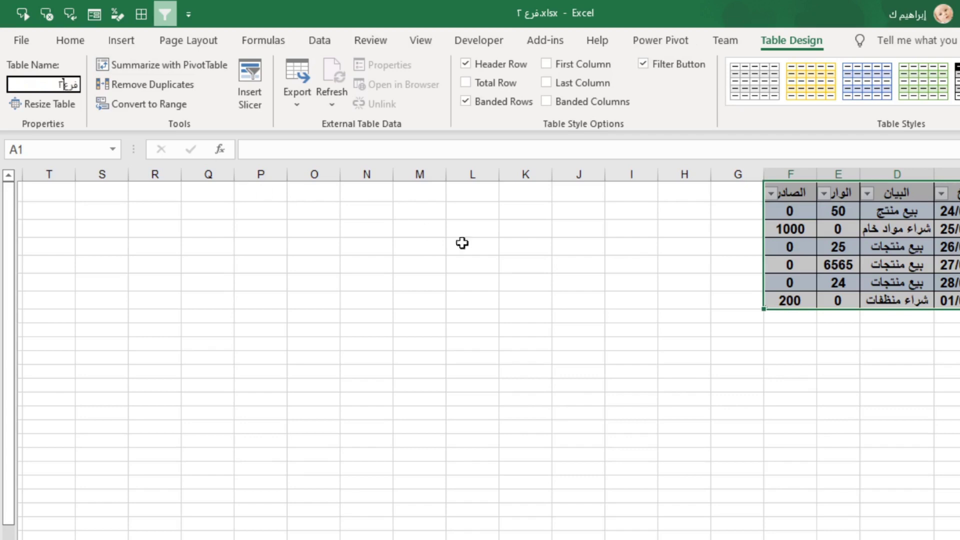
{"action": "left_click", "coordinate": [542, 248]}
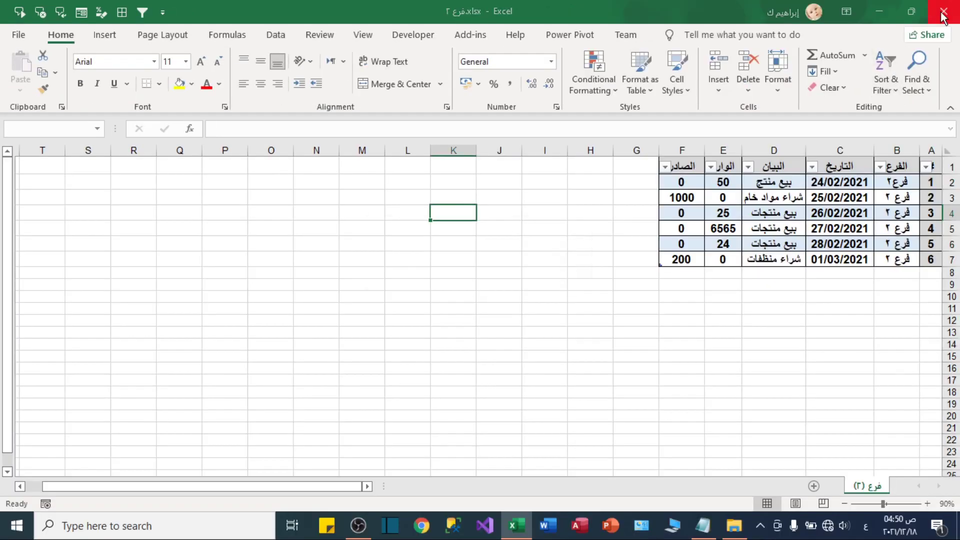
{"action": "left_click", "coordinate": [943, 14]}
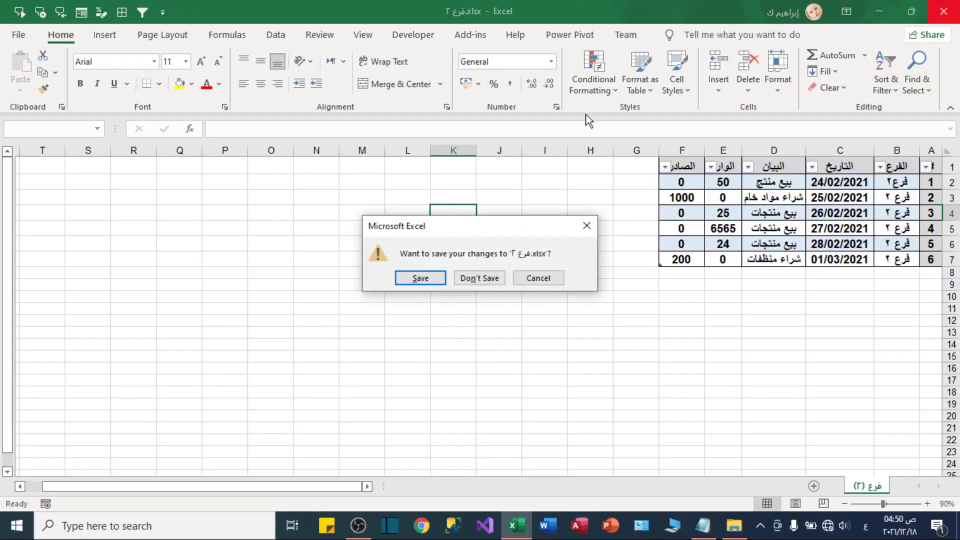
{"action": "left_click", "coordinate": [420, 278]}
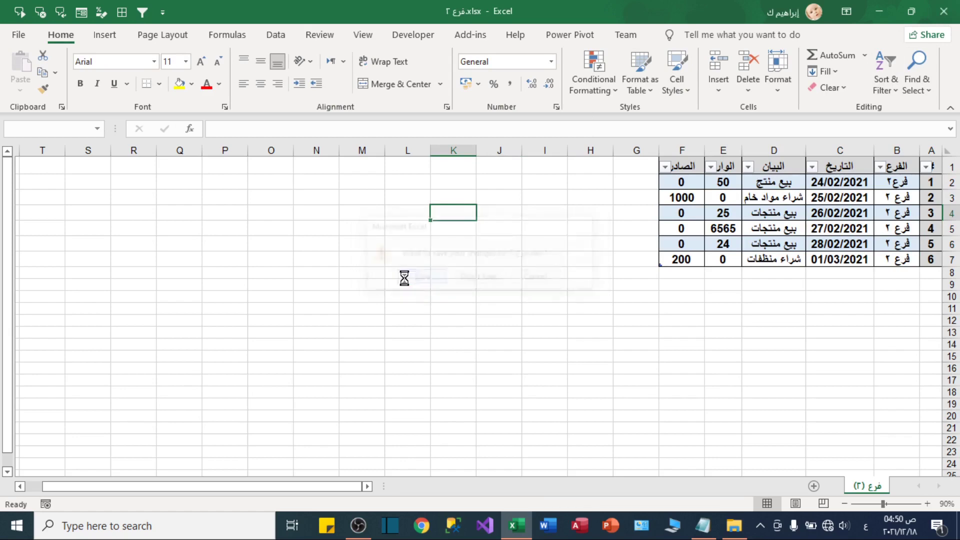
Step: Open the workbook فرع ٣.xlsx and convert its data range A1:F7 into a table with headers
{"action": "double_click", "coordinate": [153, 191]}
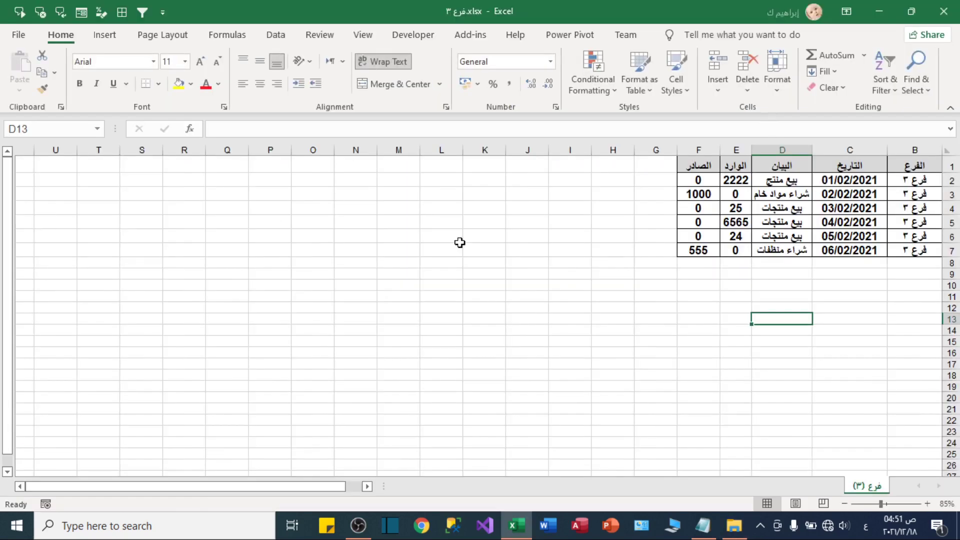
{"action": "left_click", "coordinate": [780, 205]}
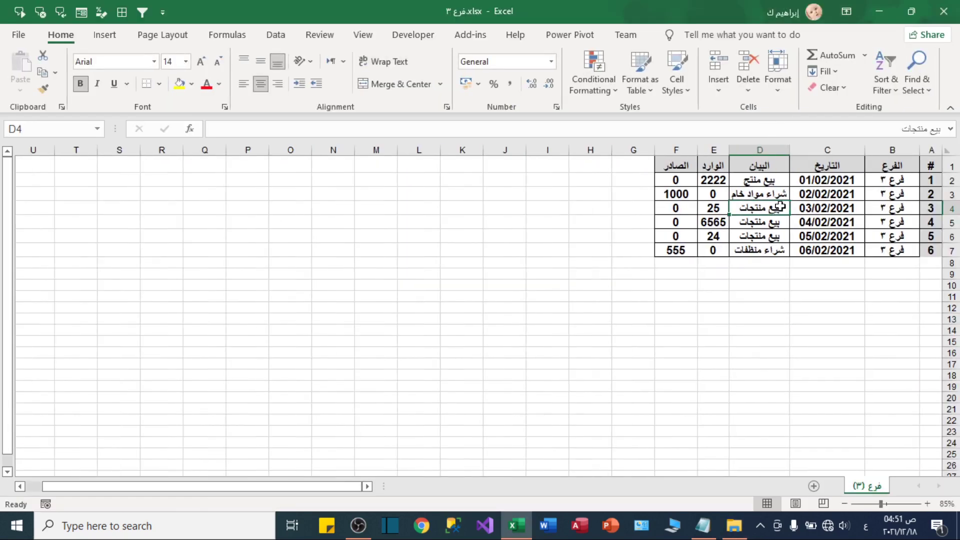
{"action": "left_click", "coordinate": [796, 205]}
{"action": "key", "text": "ctrl+t"}
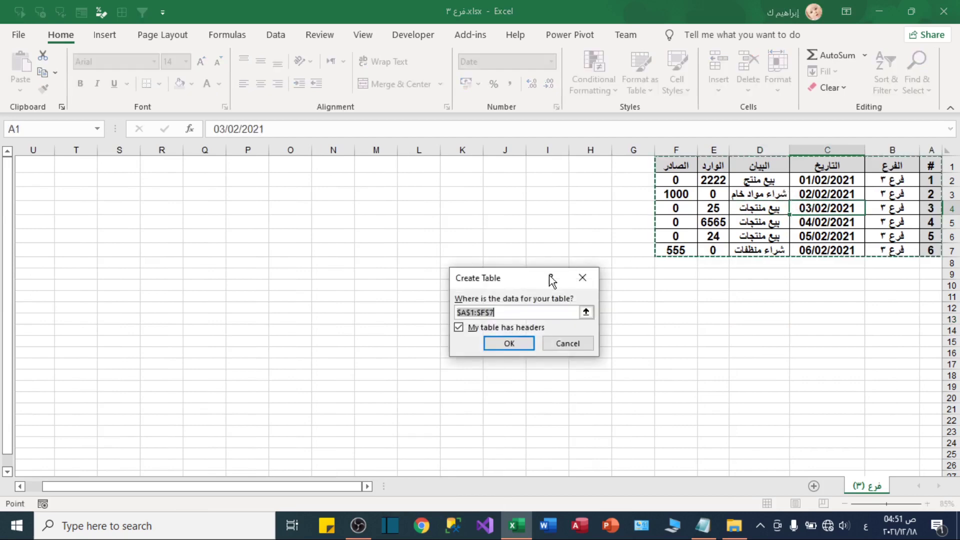
{"action": "left_click", "coordinate": [517, 344]}
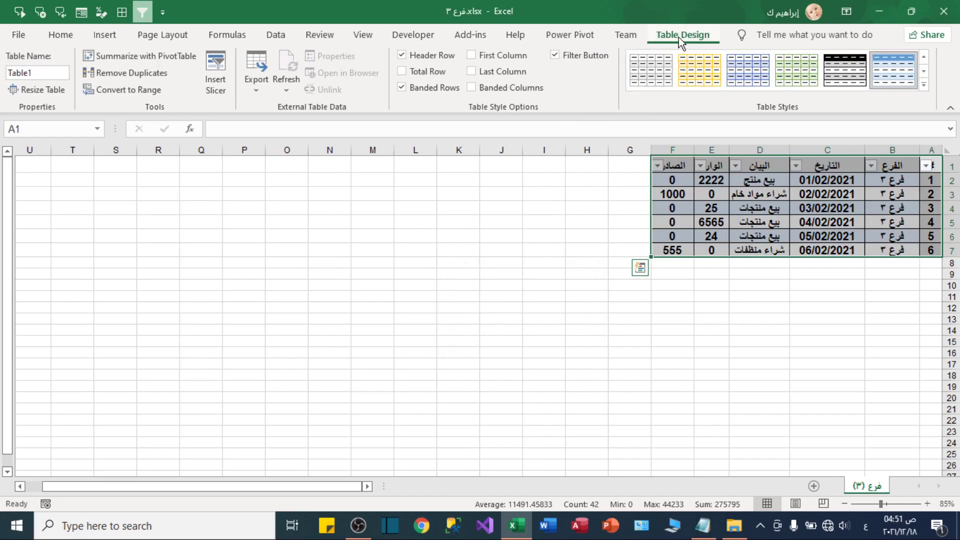
Step: Rename the third branch's table as فرع٣ and close the workbook, saving its changes
{"action": "left_click", "coordinate": [41, 74]}
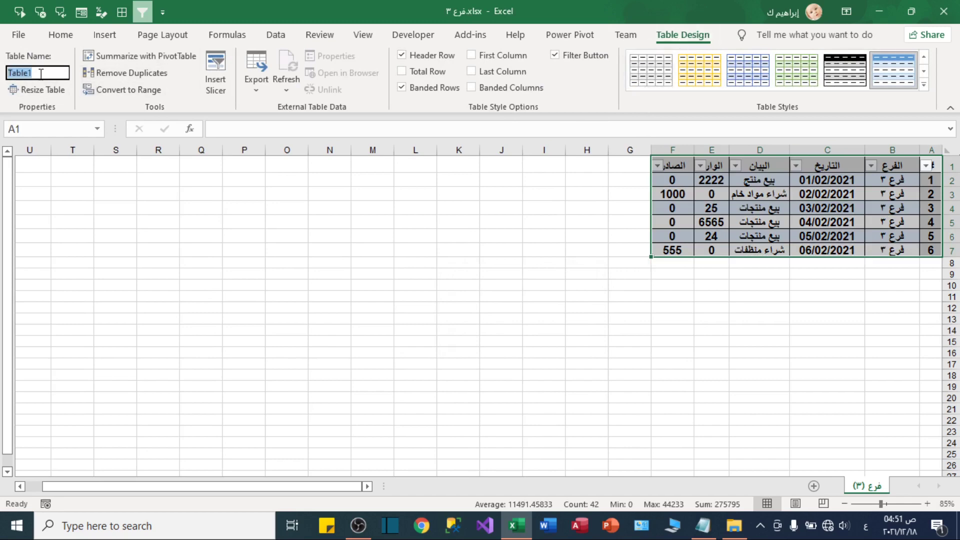
{"action": "type", "text": "فرع٣"}
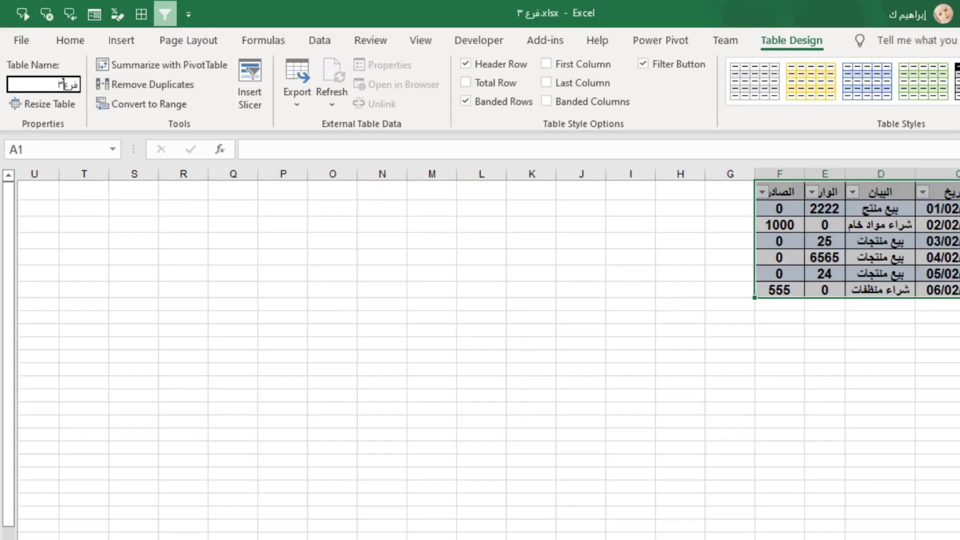
{"action": "left_click", "coordinate": [473, 312]}
{"action": "left_click", "coordinate": [944, 11]}
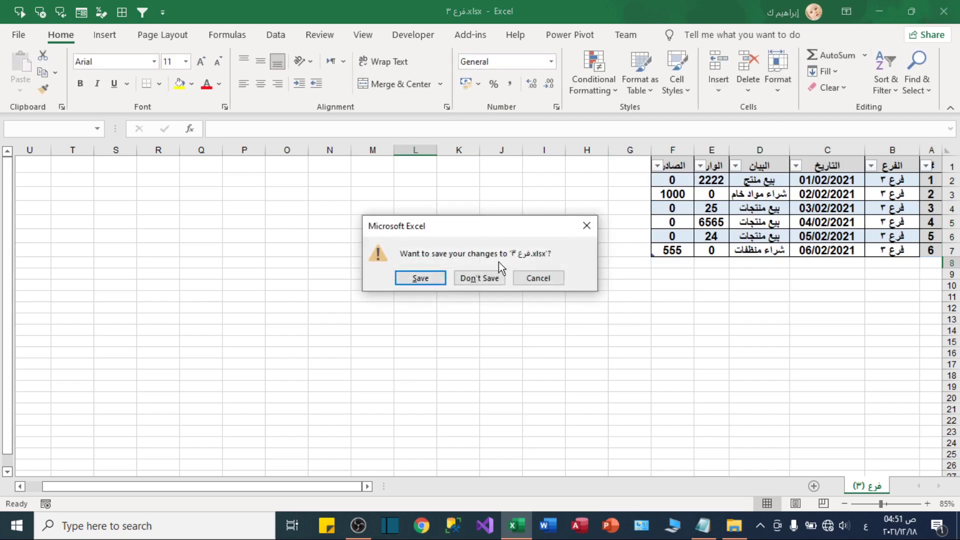
{"action": "left_click", "coordinate": [420, 278]}
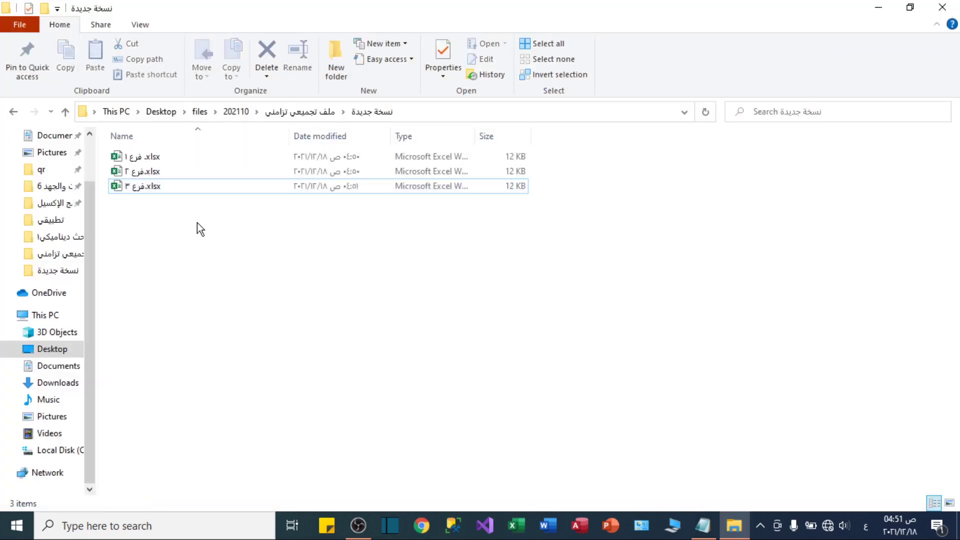
{"action": "key", "text": "ctrl+a"}
{"action": "mouse_move", "coordinate": [129, 205]}
{"action": "left_mouse_down"}
{"action": "mouse_move", "coordinate": [134, 160]}
{"action": "mouse_move", "coordinate": [127, 218]}
{"action": "mouse_move", "coordinate": [134, 150]}
{"action": "mouse_move", "coordinate": [131, 223]}
{"action": "mouse_move", "coordinate": [149, 144]}
{"action": "mouse_move", "coordinate": [145, 202]}
{"action": "left_mouse_up"}
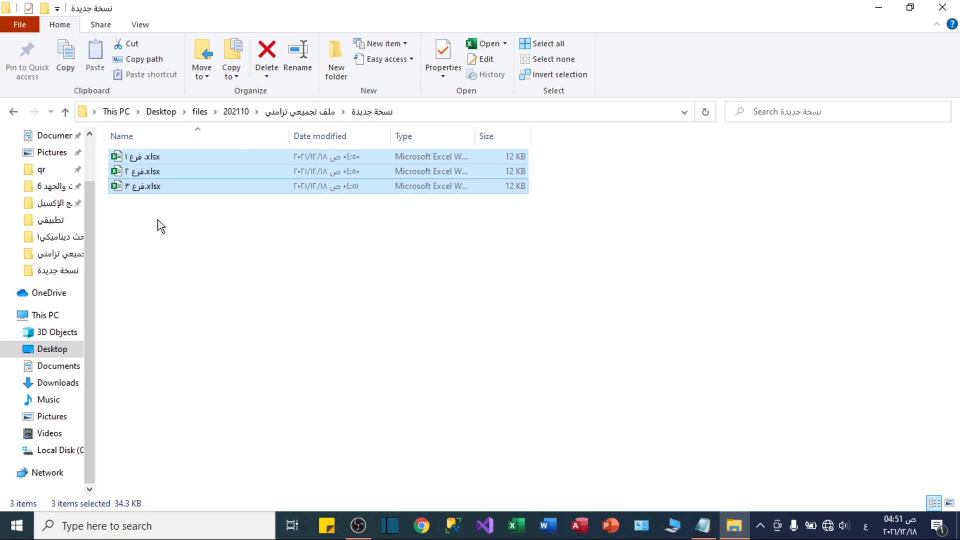
{"action": "left_click", "coordinate": [162, 219]}
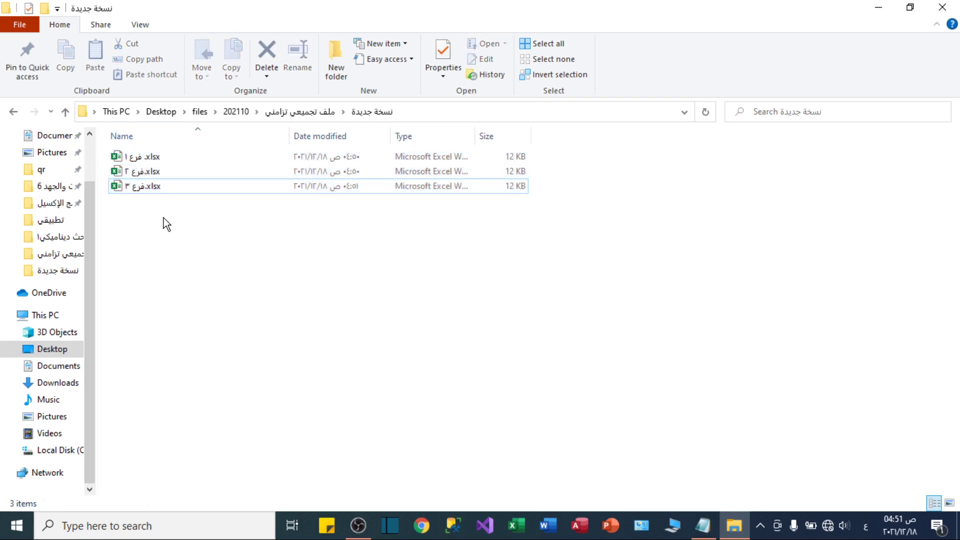
Step: Create a new Excel workbook named الملف المجمع in the branch files' folder and open it
{"action": "right_click", "coordinate": [164, 218]}
{"action": "mouse_move", "coordinate": [227, 431]}
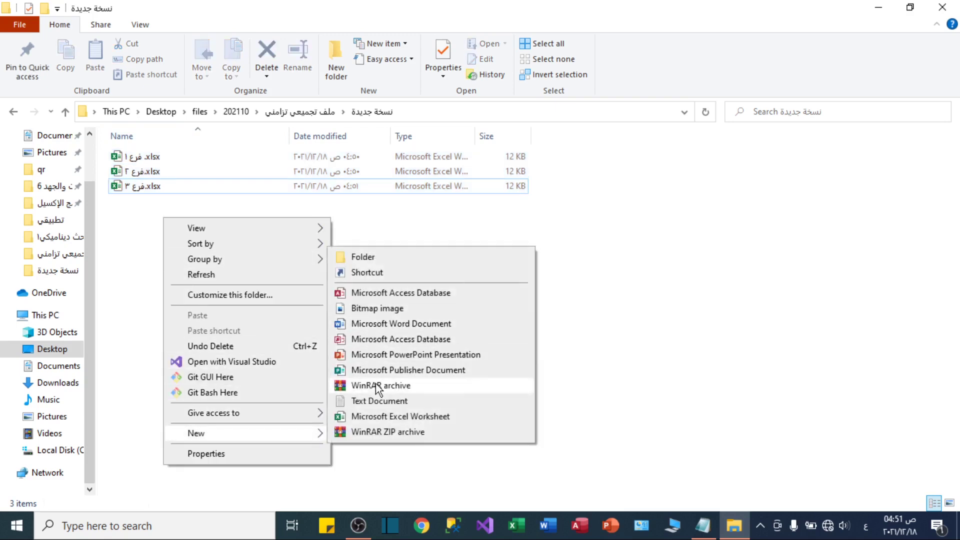
{"action": "left_click", "coordinate": [370, 415]}
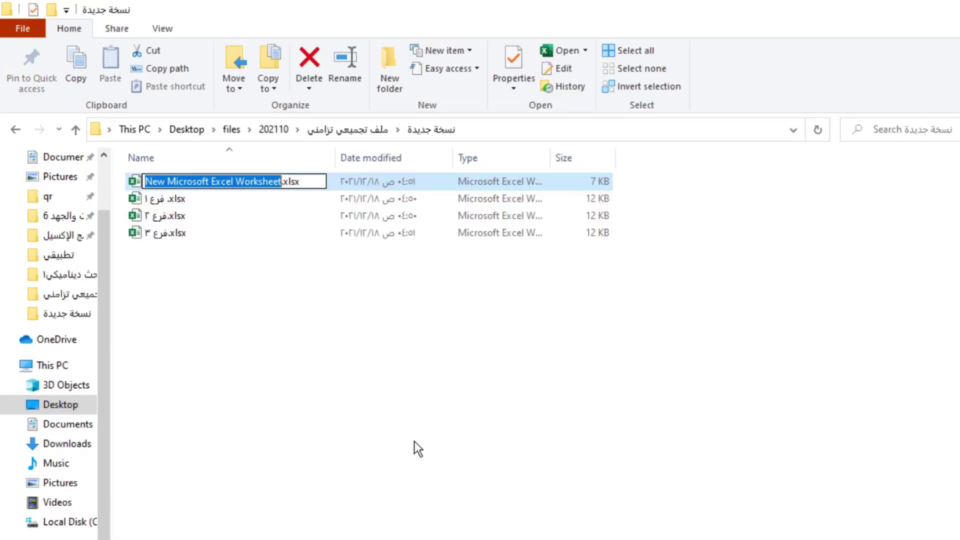
{"action": "type", "text": "ال"}
{"action": "type", "text": "ملف المجمع"}
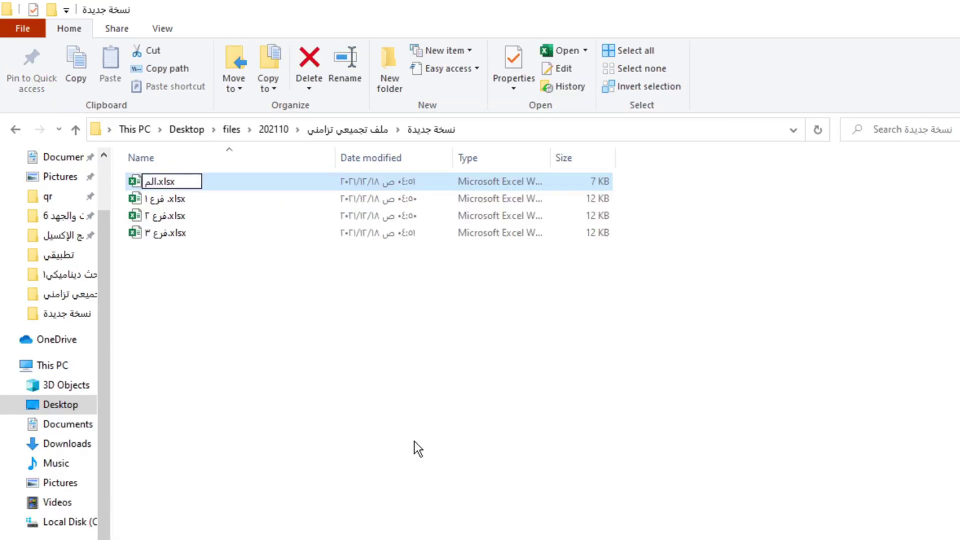
{"action": "key", "text": "Return"}
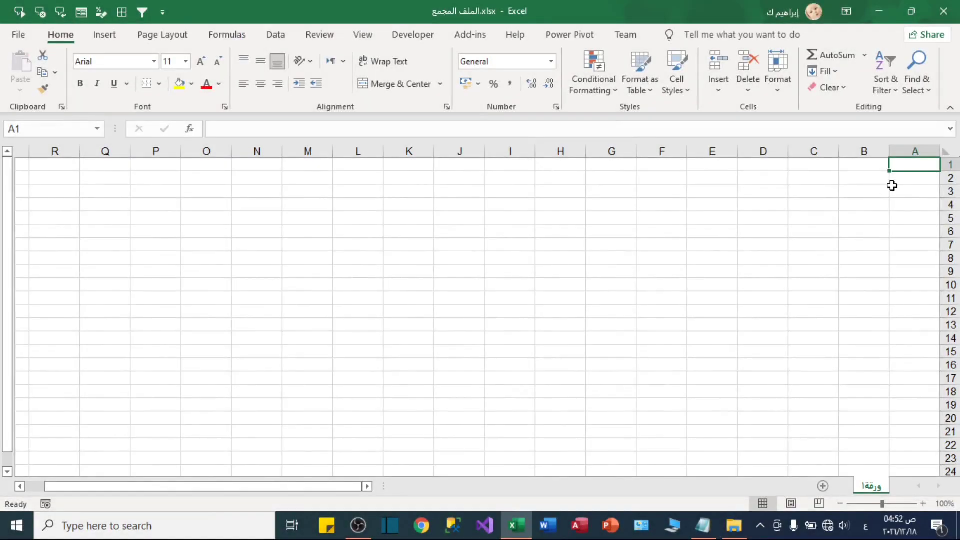
Step: Start a data import from an Excel workbook and choose the first branch file, فرع ١.xlsx, in the نسخة جديدة folder
{"action": "left_click", "coordinate": [279, 36]}
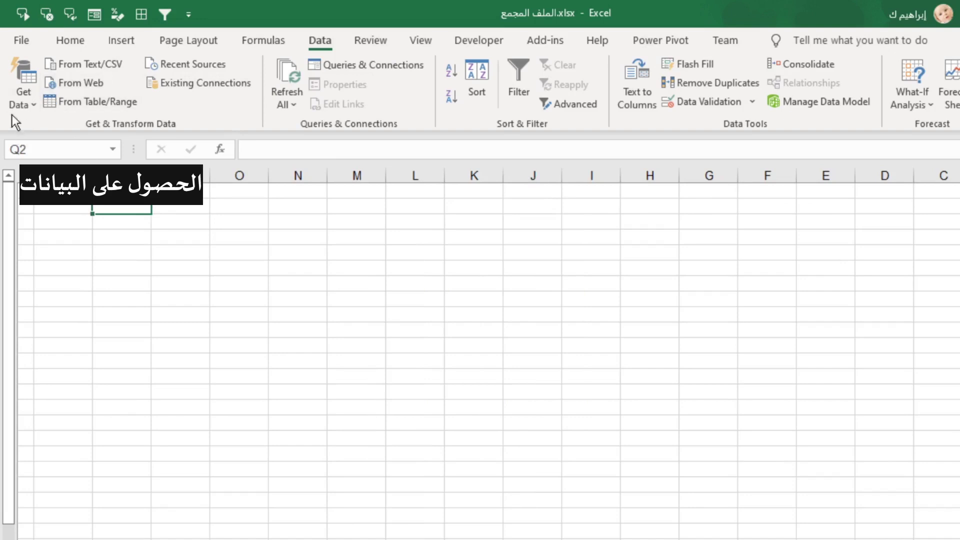
{"action": "left_click", "coordinate": [25, 103]}
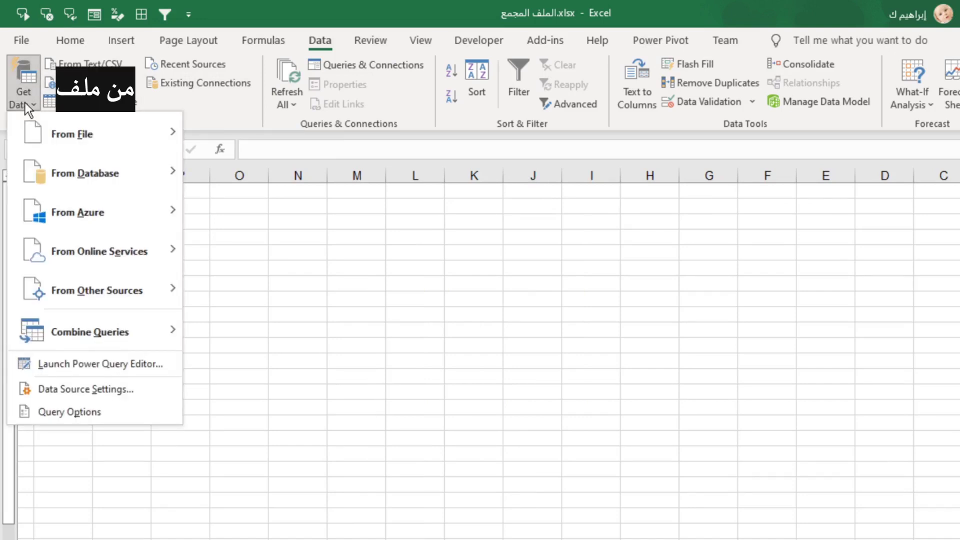
{"action": "mouse_move", "coordinate": [55, 130]}
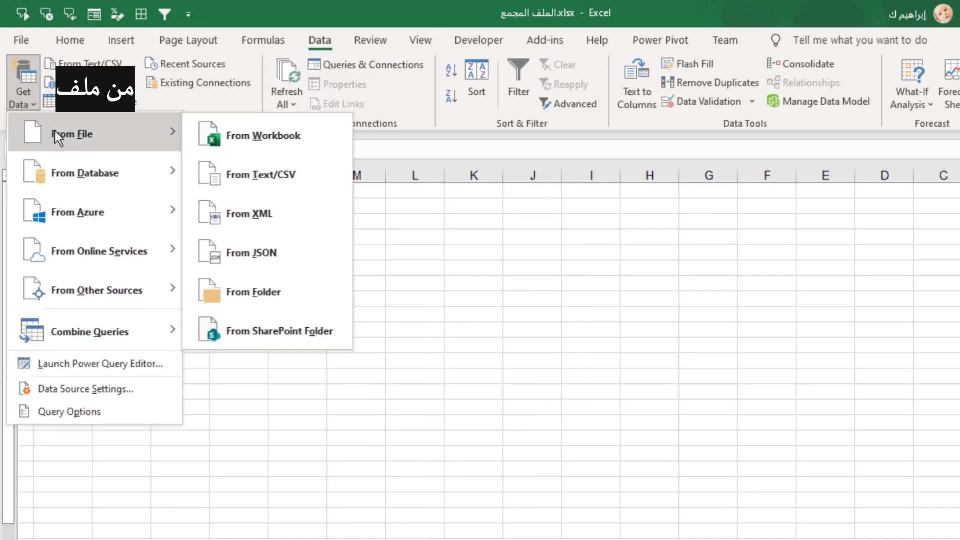
{"action": "left_click", "coordinate": [232, 140]}
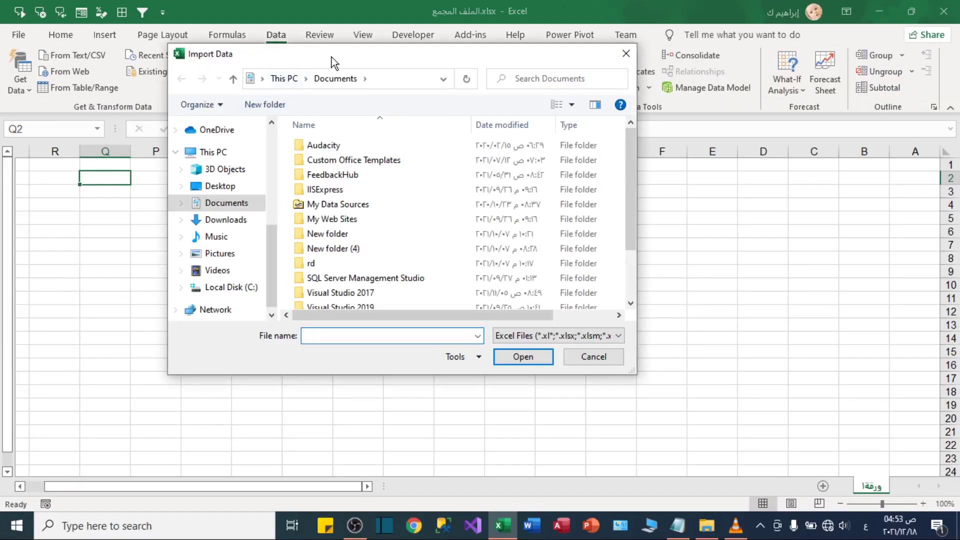
{"action": "left_click_drag", "start_coordinate": [331, 57], "coordinate": [377, 82]}
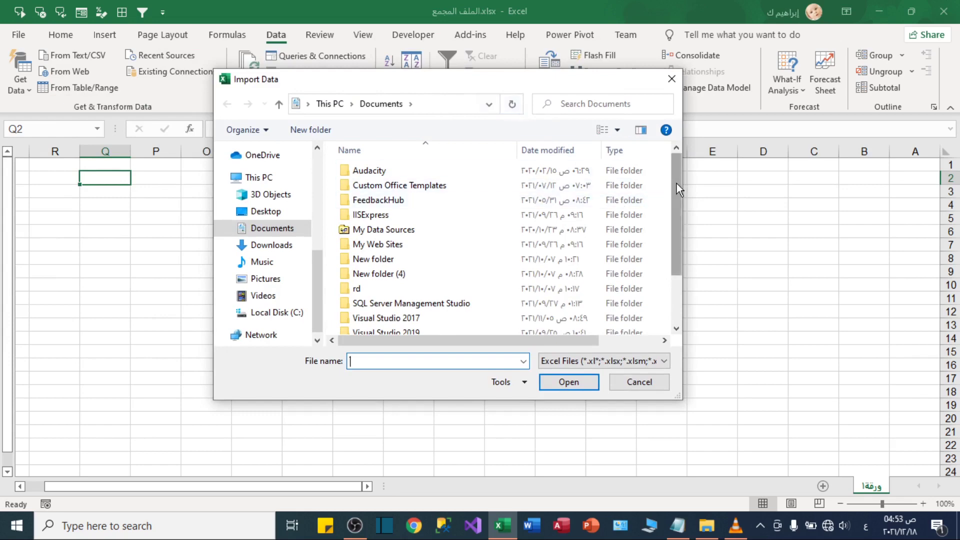
{"action": "left_click_drag", "start_coordinate": [677, 184], "coordinate": [676, 190]}
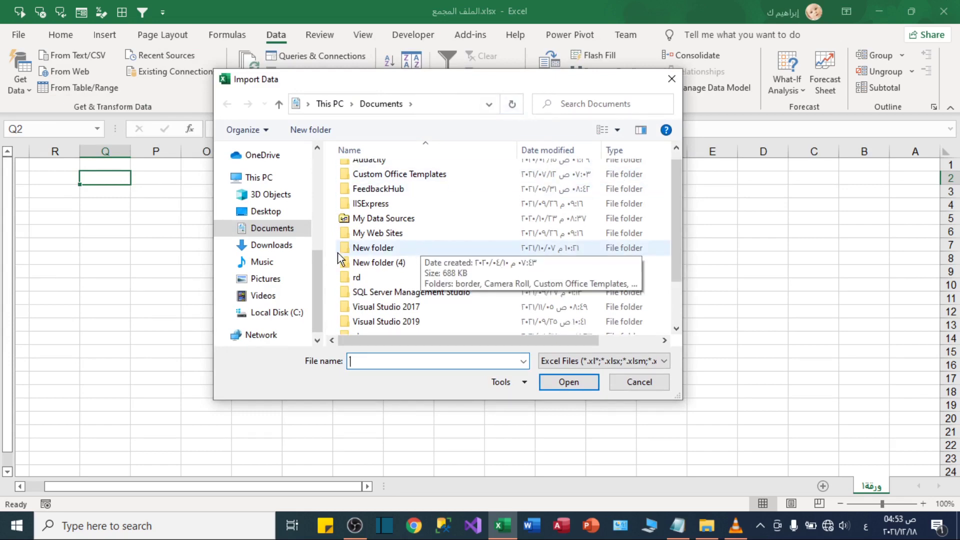
{"action": "left_click", "coordinate": [316, 262]}
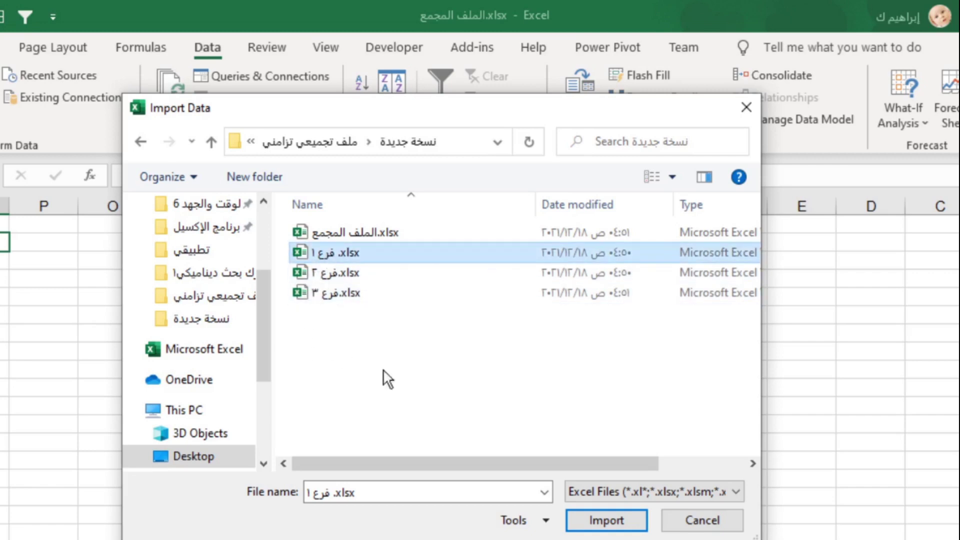
{"action": "left_click", "coordinate": [595, 521]}
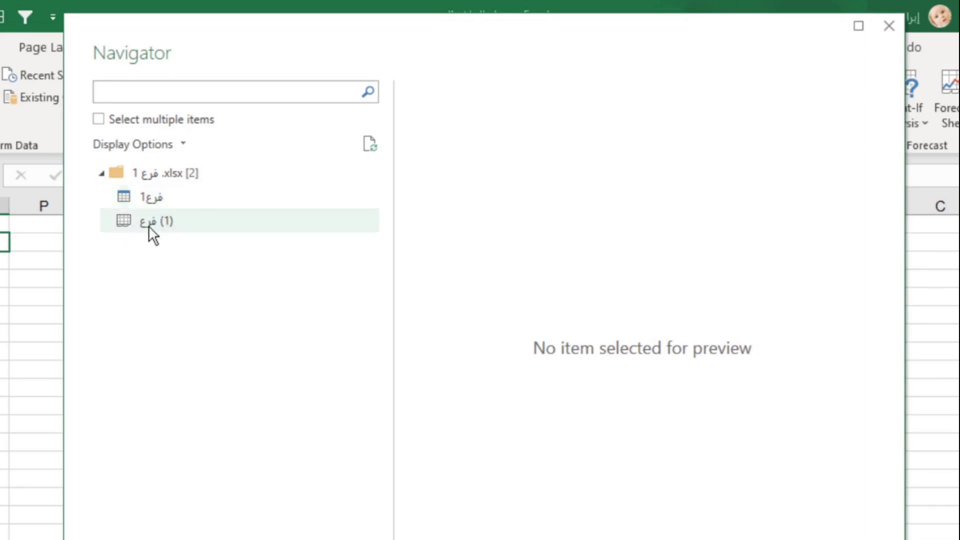
Step: Load the first branch's table فرع1 with the Only Create Connection option
{"action": "left_click", "coordinate": [135, 200]}
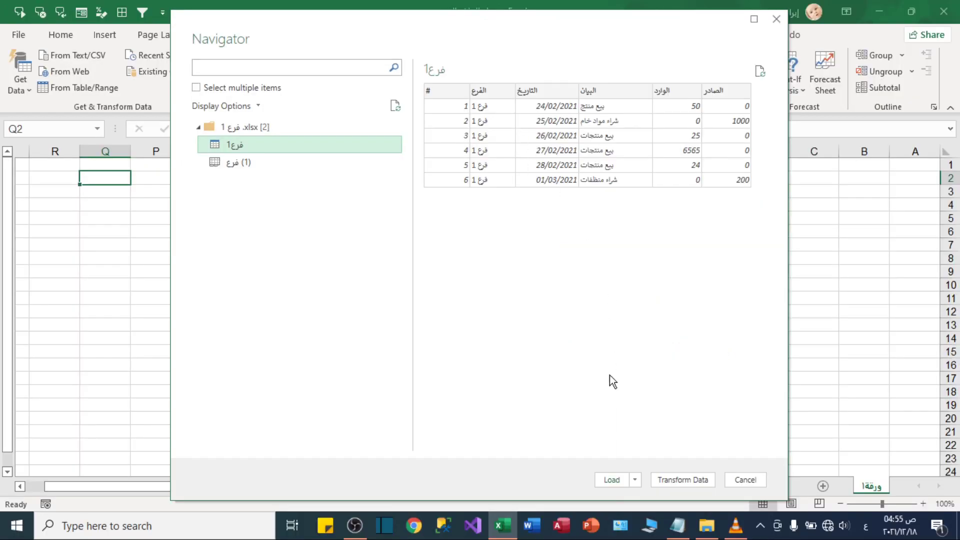
{"action": "left_click", "coordinate": [635, 481]}
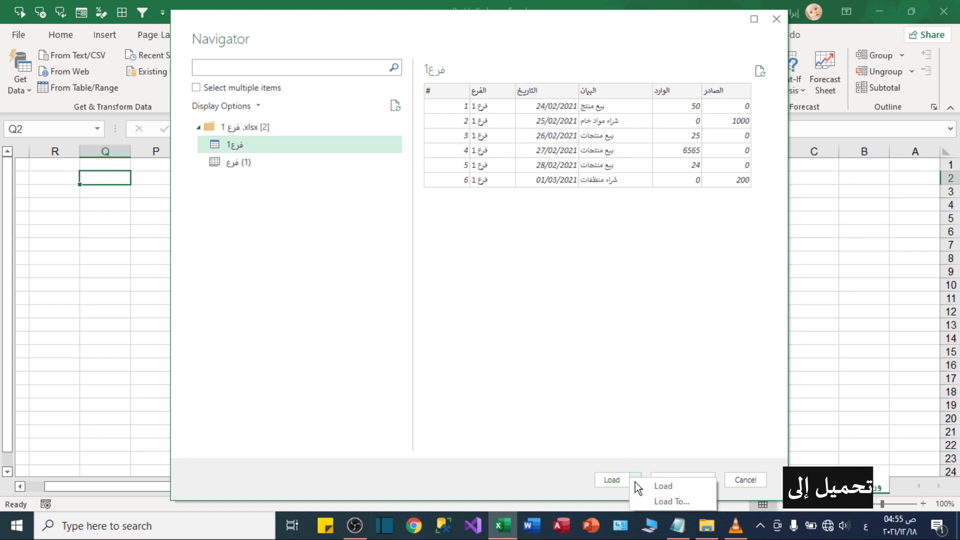
{"action": "left_click", "coordinate": [660, 500]}
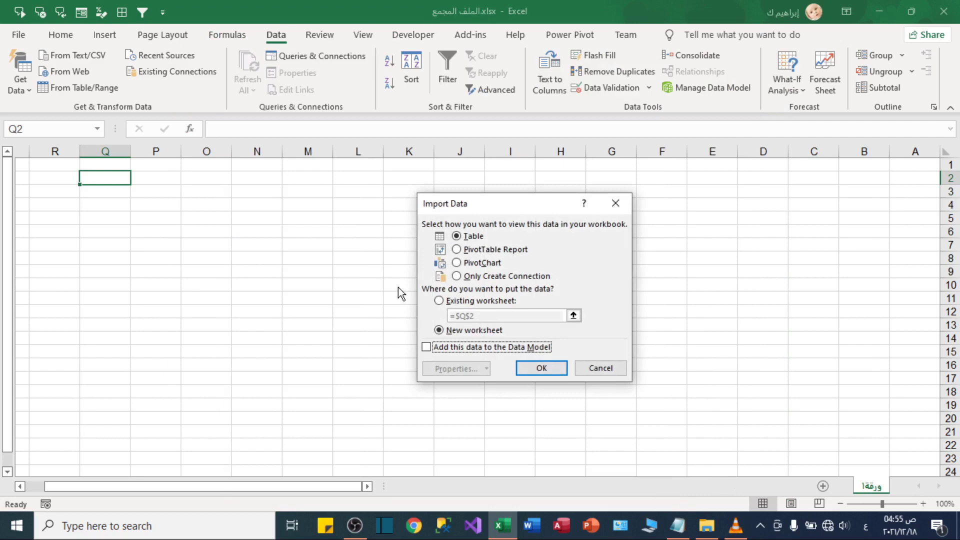
{"action": "left_click_drag", "start_coordinate": [477, 199], "coordinate": [369, 160]}
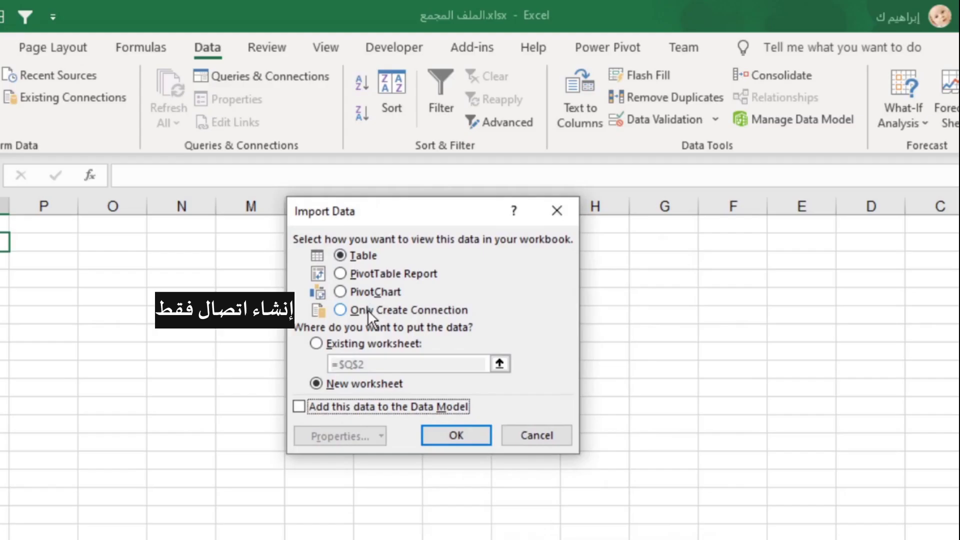
{"action": "left_click", "coordinate": [367, 310]}
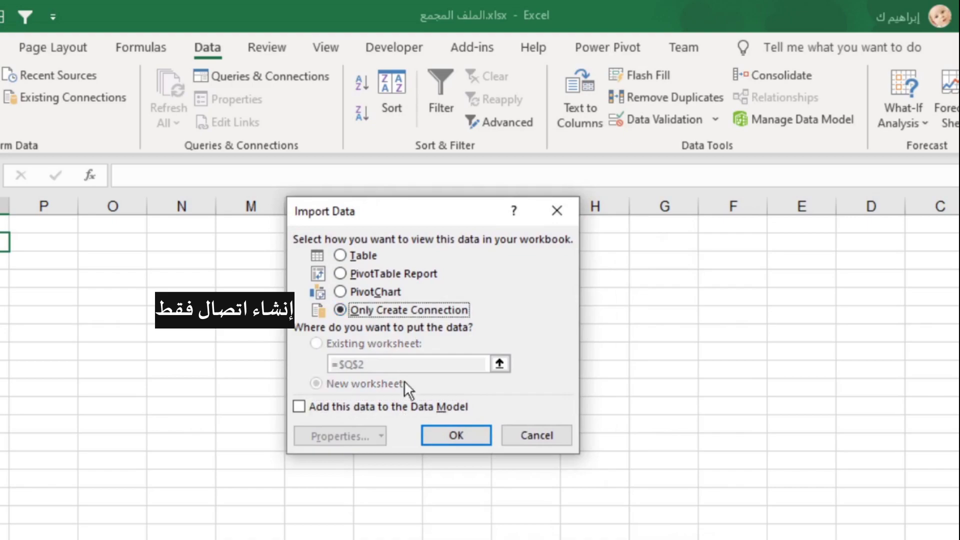
{"action": "left_click", "coordinate": [433, 430]}
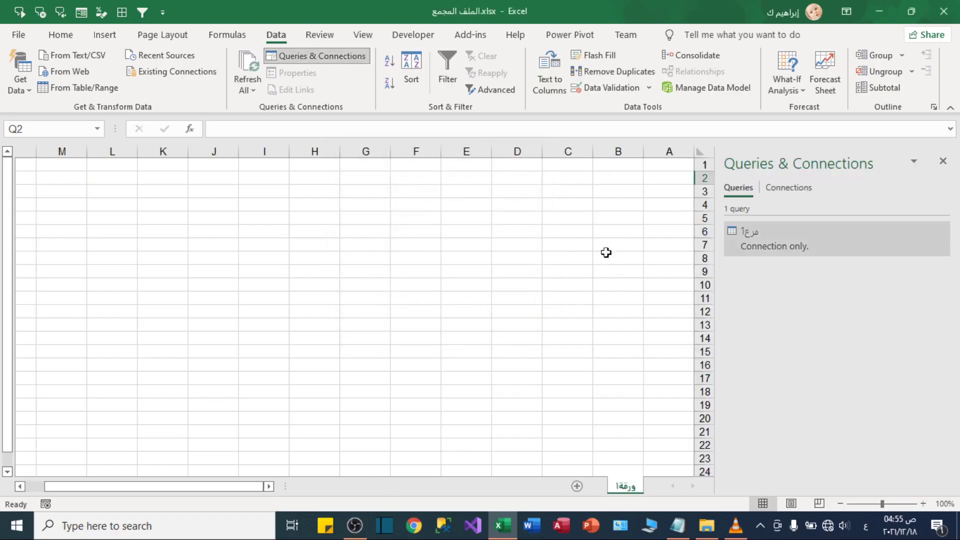
Step: Import the table فرع2 from the workbook فرع ٢.xlsx, loading it with Only Create Connection
{"action": "mouse_move", "coordinate": [764, 234]}
{"action": "left_click", "coordinate": [19, 78]}
{"action": "mouse_move", "coordinate": [60, 114]}
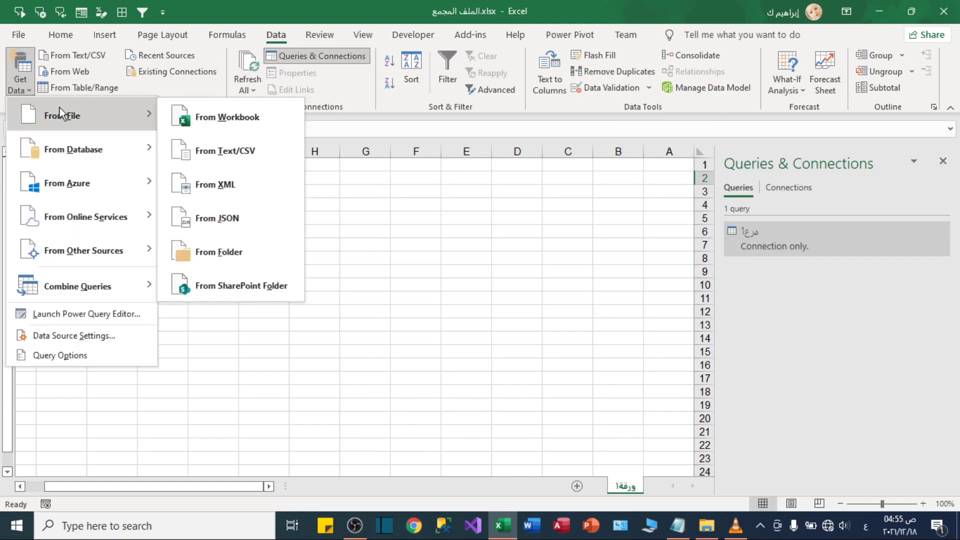
{"action": "left_click", "coordinate": [208, 127]}
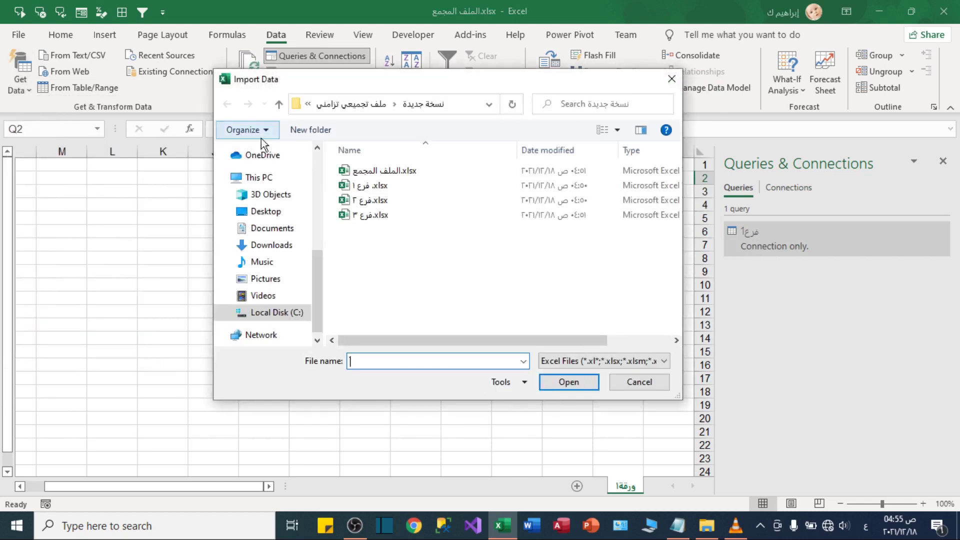
{"action": "double_click", "coordinate": [360, 200]}
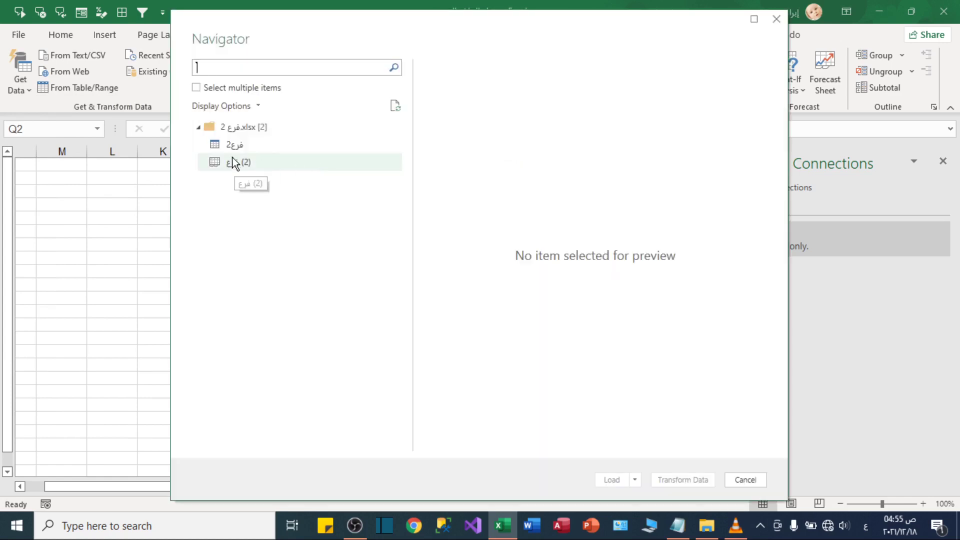
{"action": "left_click", "coordinate": [218, 145]}
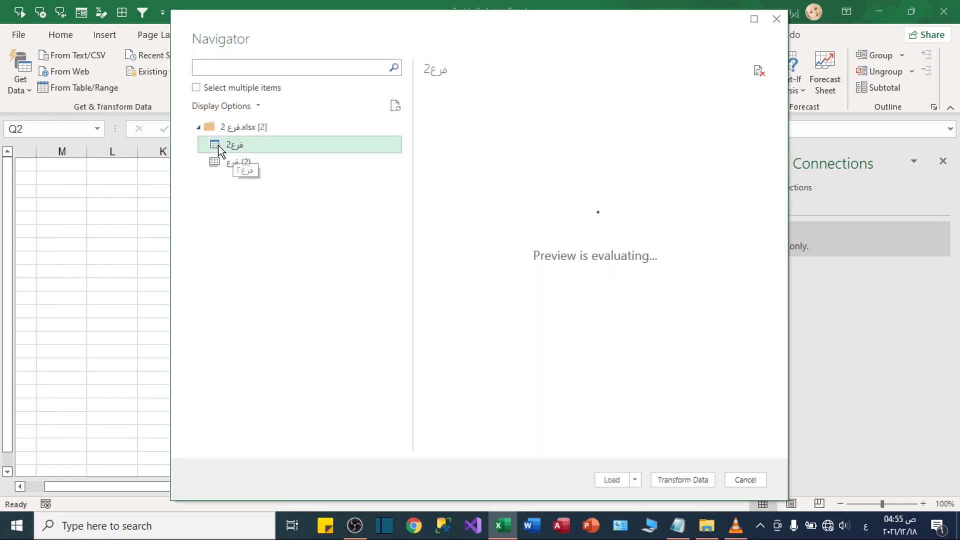
{"action": "left_click", "coordinate": [636, 480]}
{"action": "left_click", "coordinate": [647, 500]}
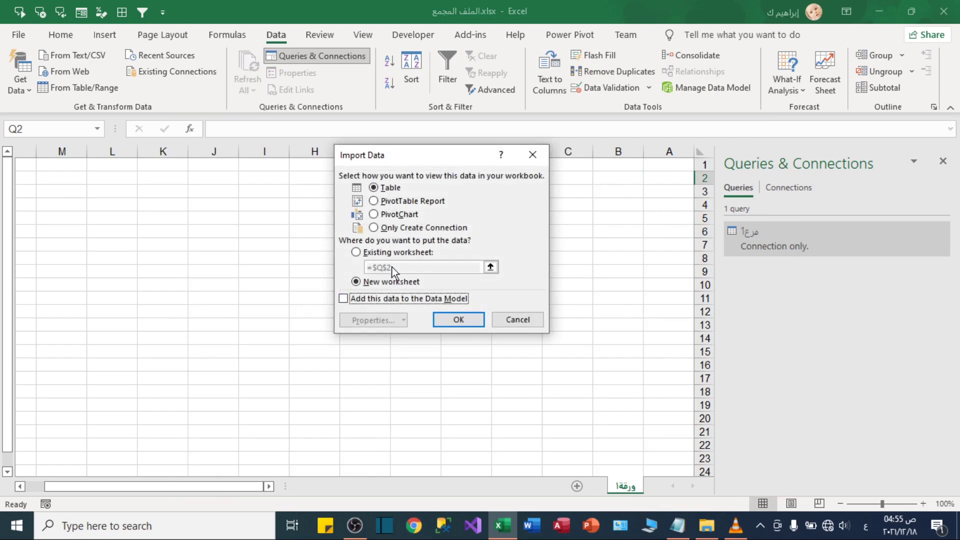
{"action": "left_click", "coordinate": [374, 228]}
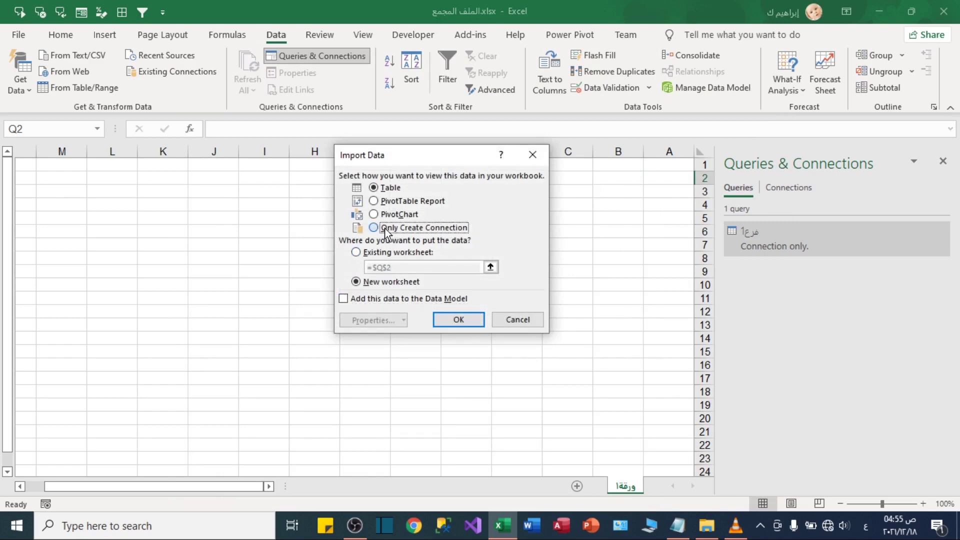
{"action": "left_click", "coordinate": [438, 319]}
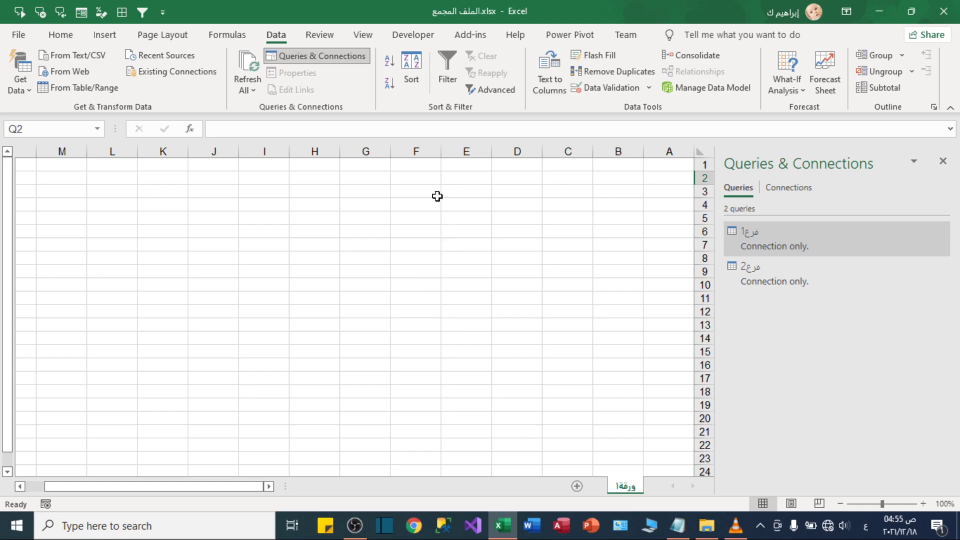
Step: Import the table فرع3 from the workbook فرع ٣.xlsx, loading it with Only Create Connection
{"action": "left_click", "coordinate": [29, 73]}
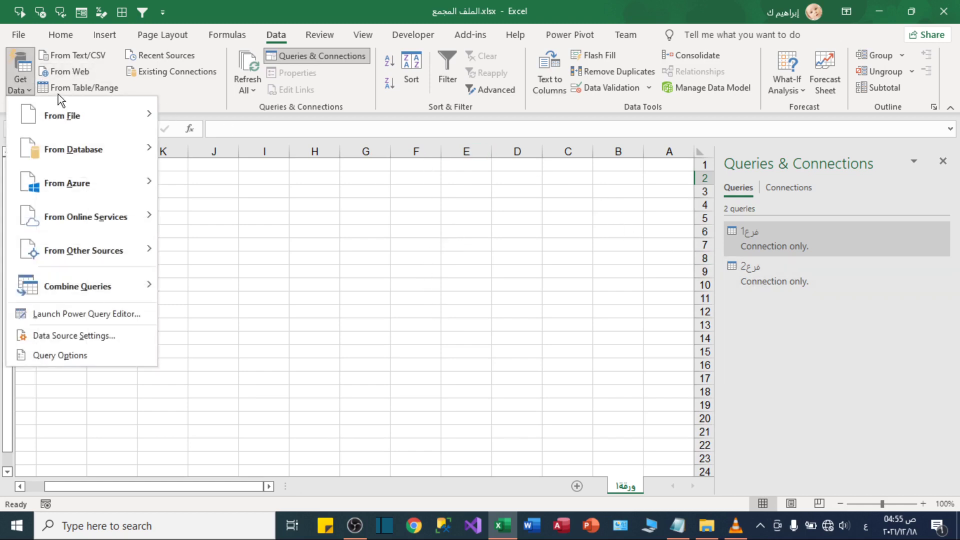
{"action": "mouse_move", "coordinate": [61, 107]}
{"action": "left_click", "coordinate": [186, 119]}
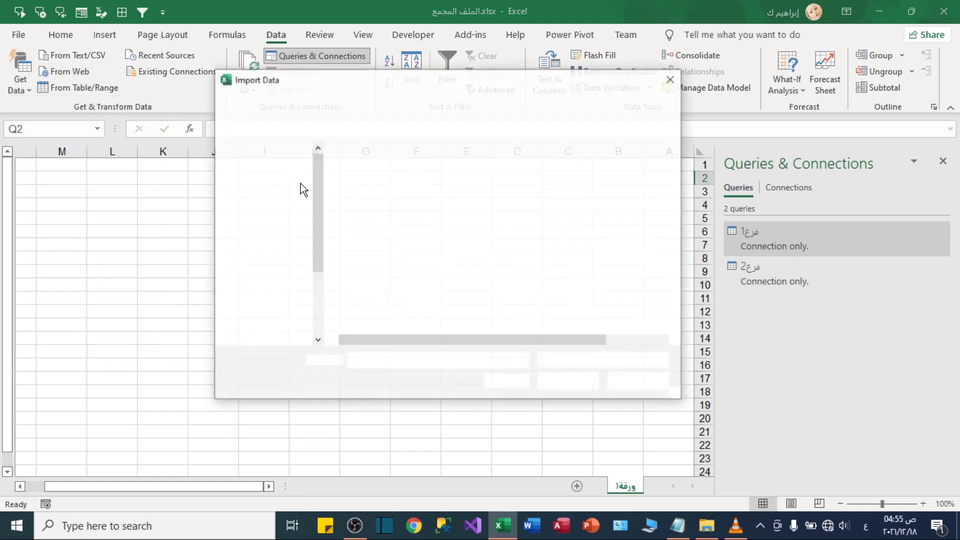
{"action": "left_click", "coordinate": [359, 218]}
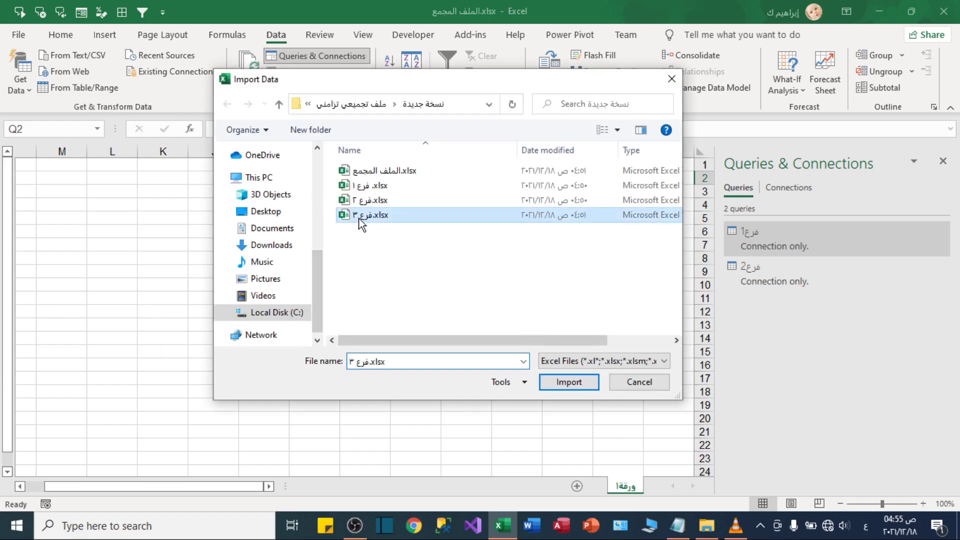
{"action": "left_click", "coordinate": [560, 383]}
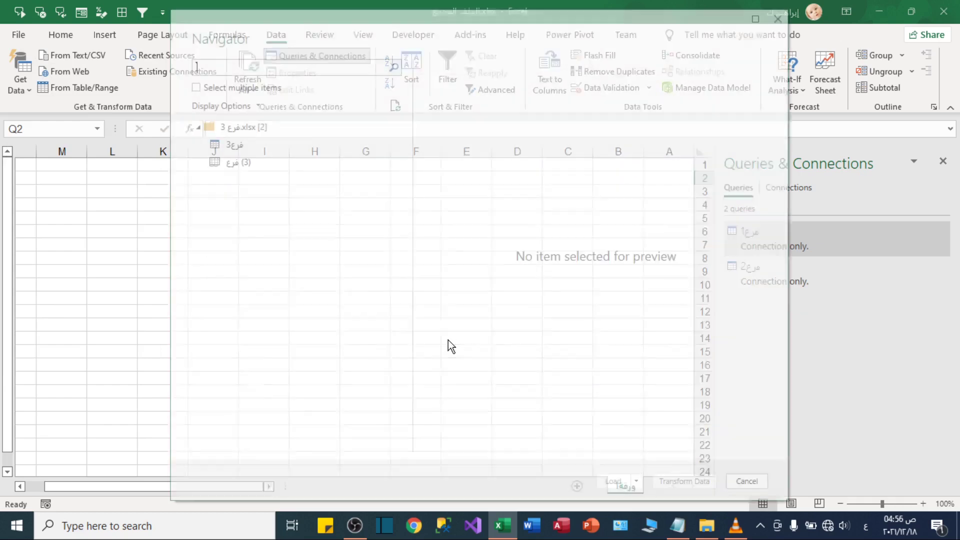
{"action": "left_click", "coordinate": [221, 145]}
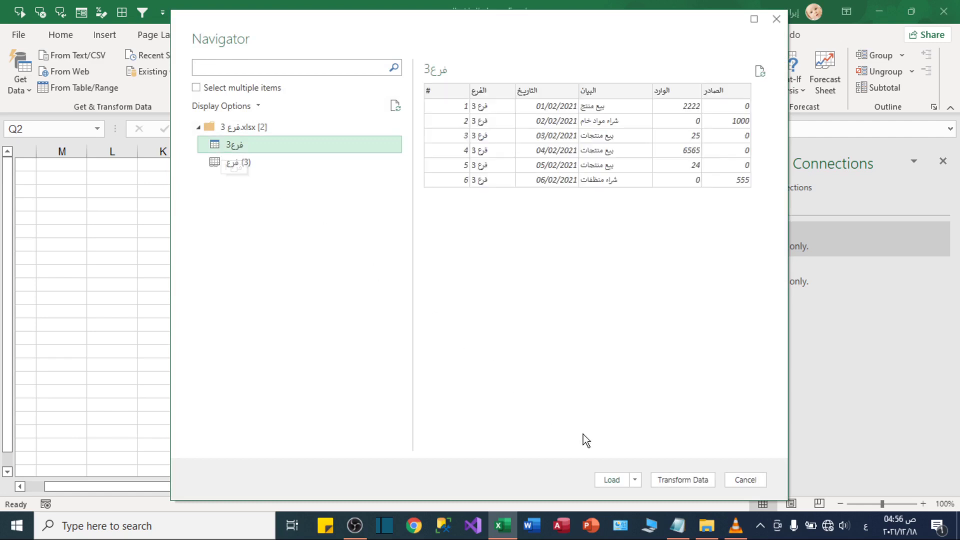
{"action": "left_click", "coordinate": [634, 479]}
{"action": "left_click", "coordinate": [655, 500]}
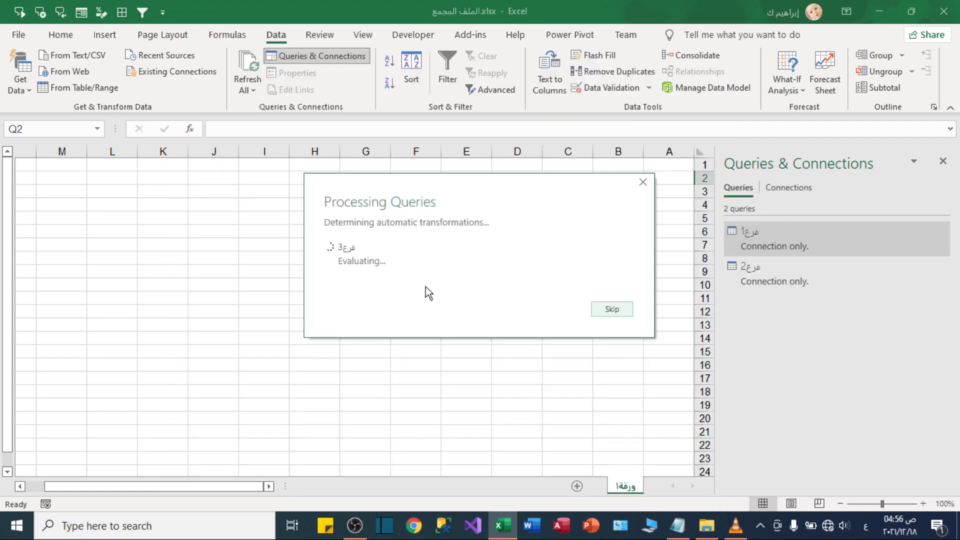
{"action": "left_click", "coordinate": [380, 228]}
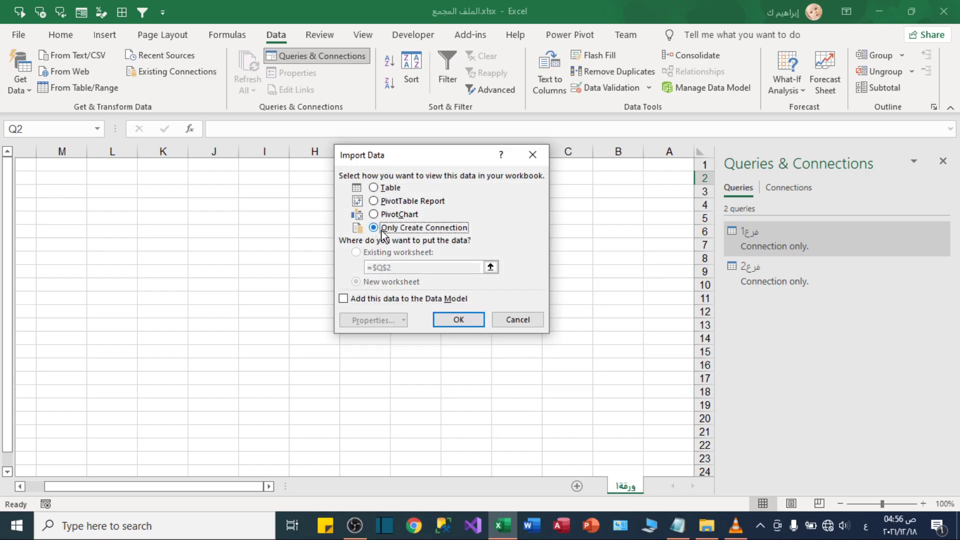
{"action": "left_click", "coordinate": [458, 319]}
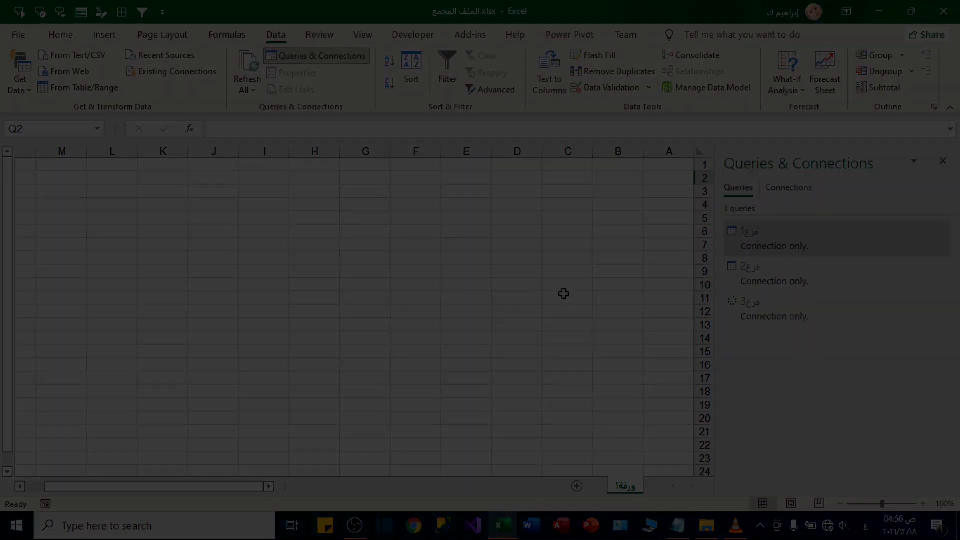
Step: Append the queries فرع1, فرع2 and فرع3 into one new query using the Three or more tables option
{"action": "mouse_move", "coordinate": [719, 264]}
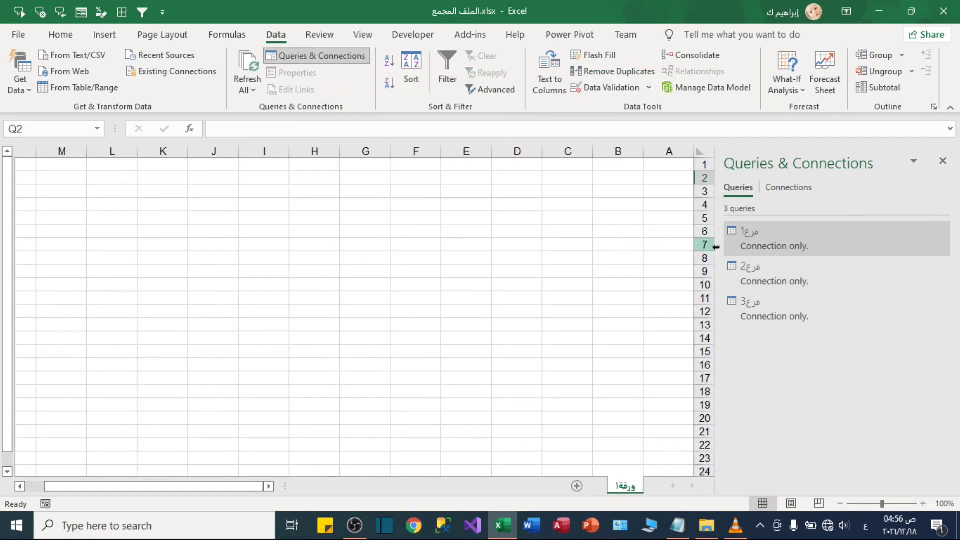
{"action": "mouse_move", "coordinate": [769, 304]}
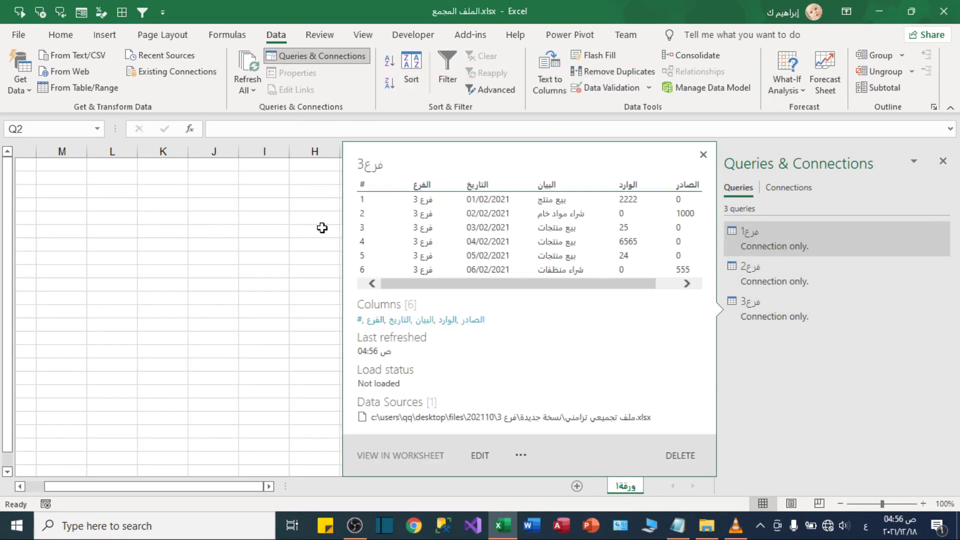
{"action": "left_click", "coordinate": [219, 228]}
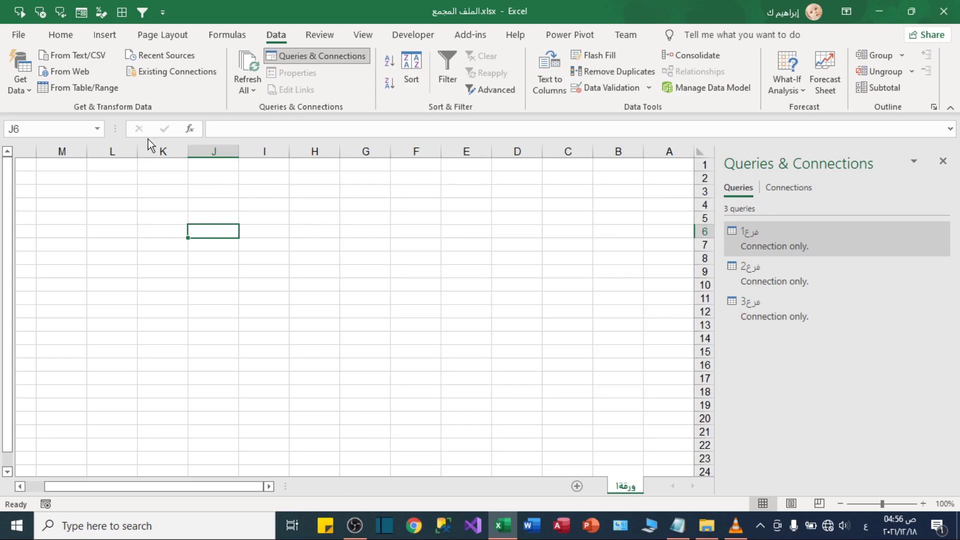
{"action": "left_click", "coordinate": [15, 80]}
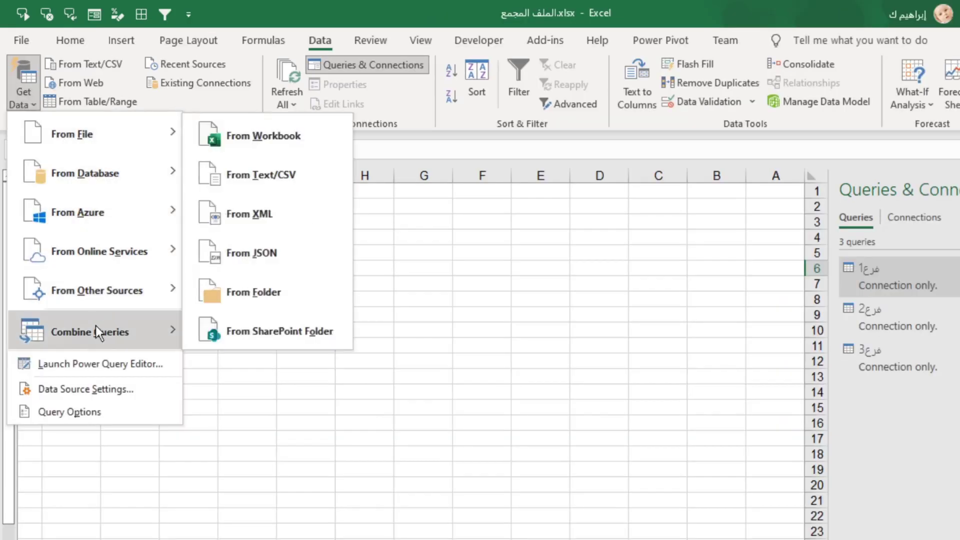
{"action": "mouse_move", "coordinate": [77, 345]}
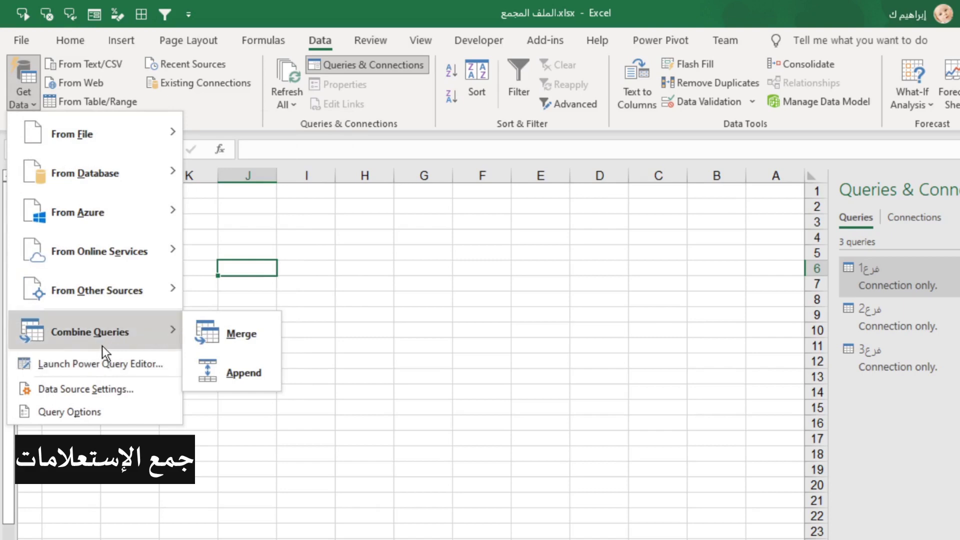
{"action": "left_click", "coordinate": [209, 373]}
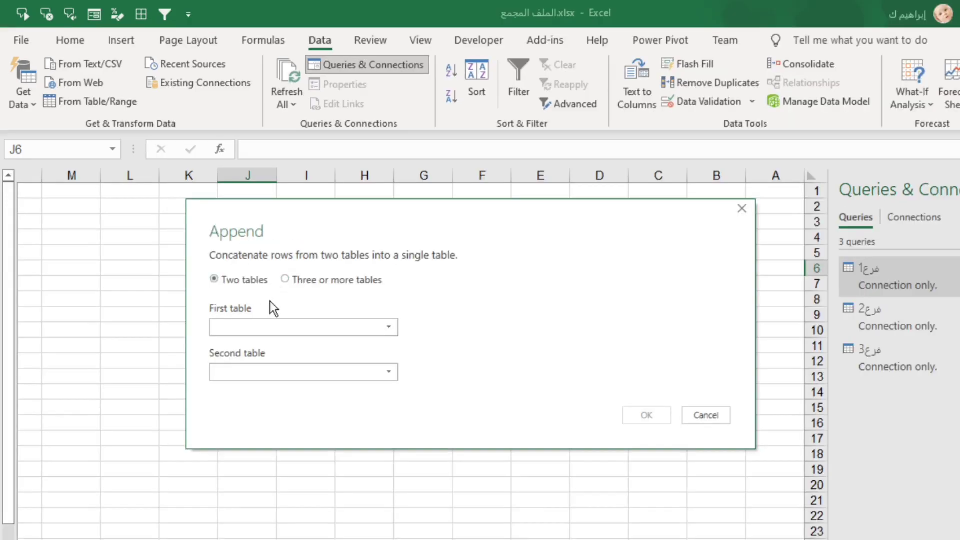
{"action": "left_click", "coordinate": [286, 280]}
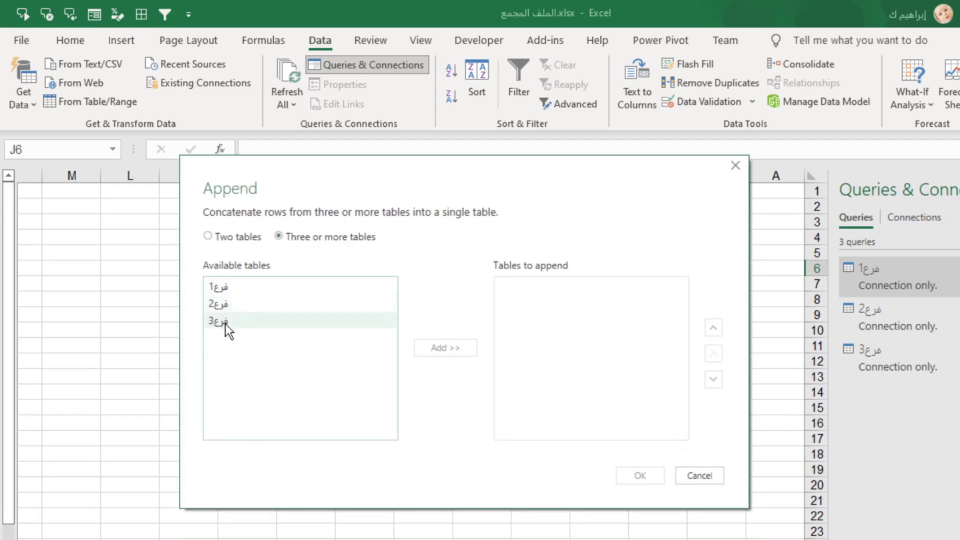
{"action": "double_click", "coordinate": [241, 287]}
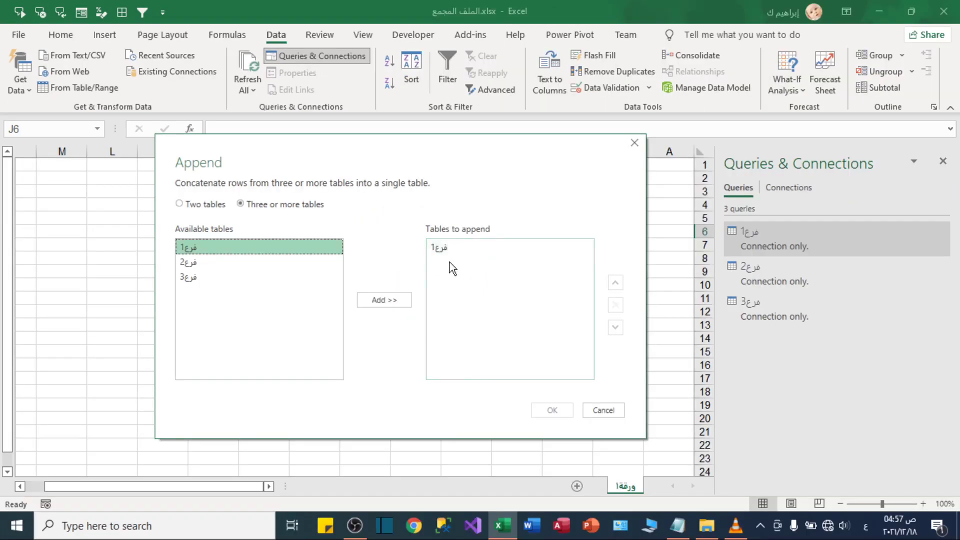
{"action": "double_click", "coordinate": [214, 264]}
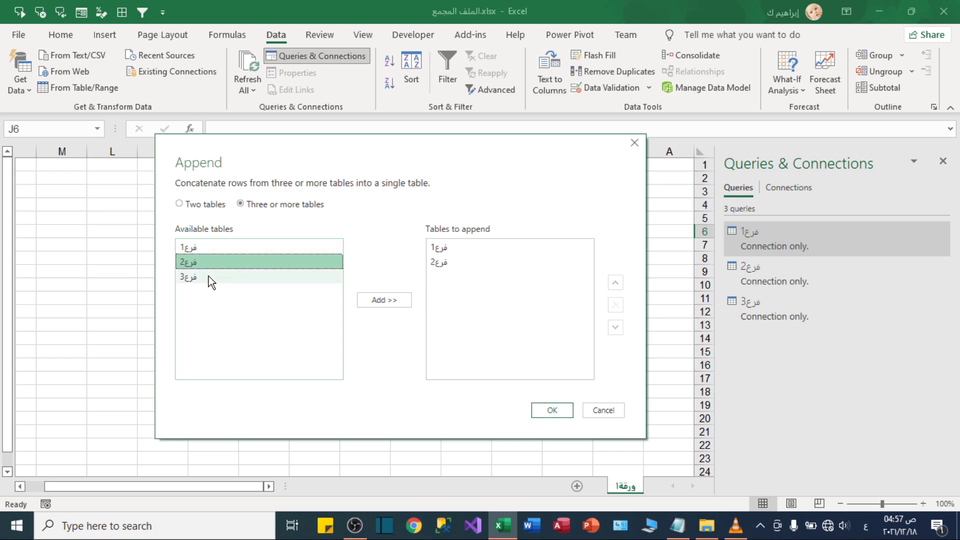
{"action": "left_click", "coordinate": [208, 276]}
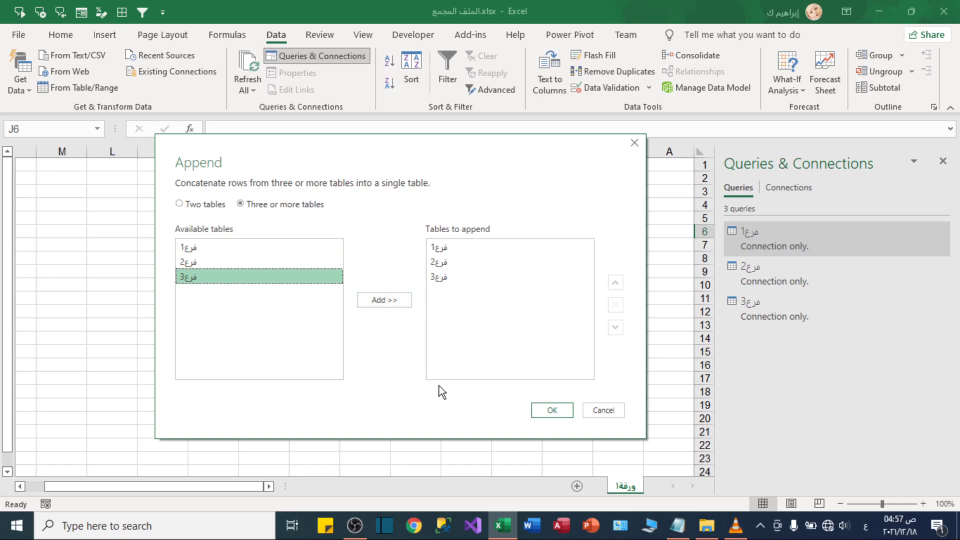
{"action": "left_click", "coordinate": [552, 411]}
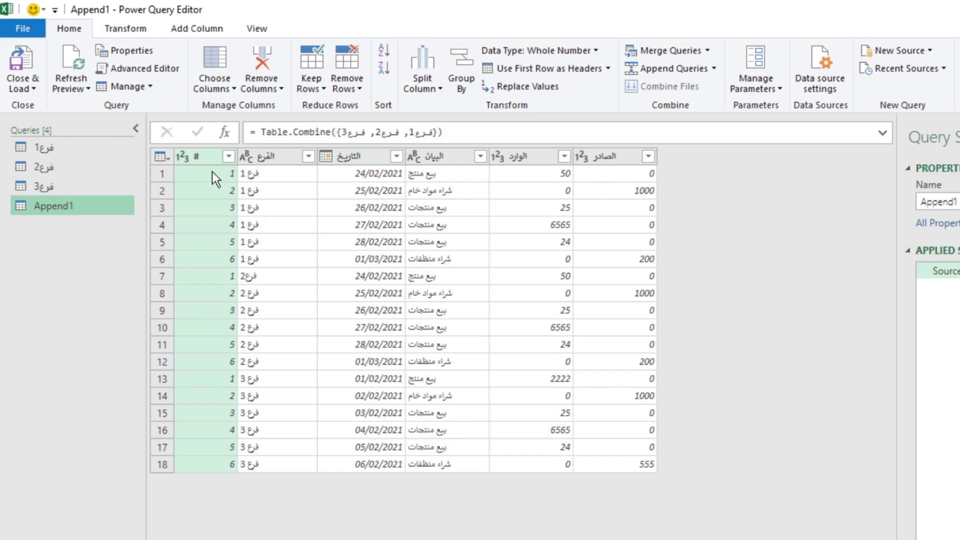
Step: Check the first and last rows of each branch in the الفرع column of the appended query
{"action": "left_click", "coordinate": [253, 173]}
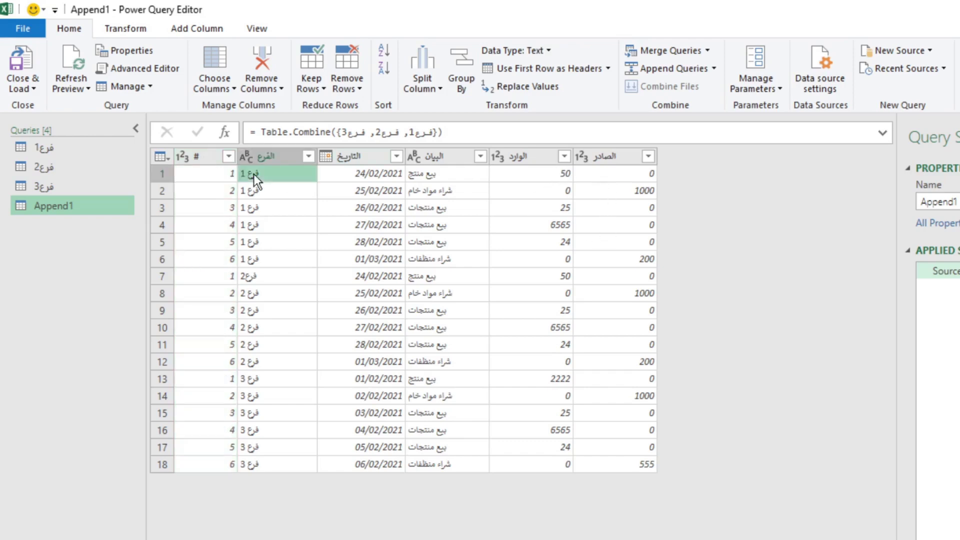
{"action": "left_click", "coordinate": [259, 263]}
{"action": "left_click", "coordinate": [262, 278]}
{"action": "left_click", "coordinate": [263, 364]}
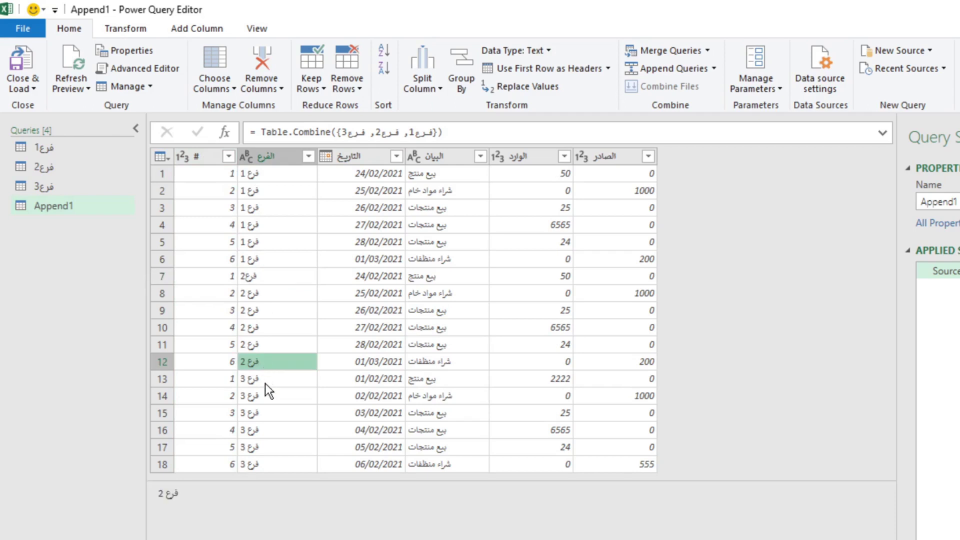
{"action": "left_click", "coordinate": [264, 383]}
{"action": "left_click", "coordinate": [265, 464]}
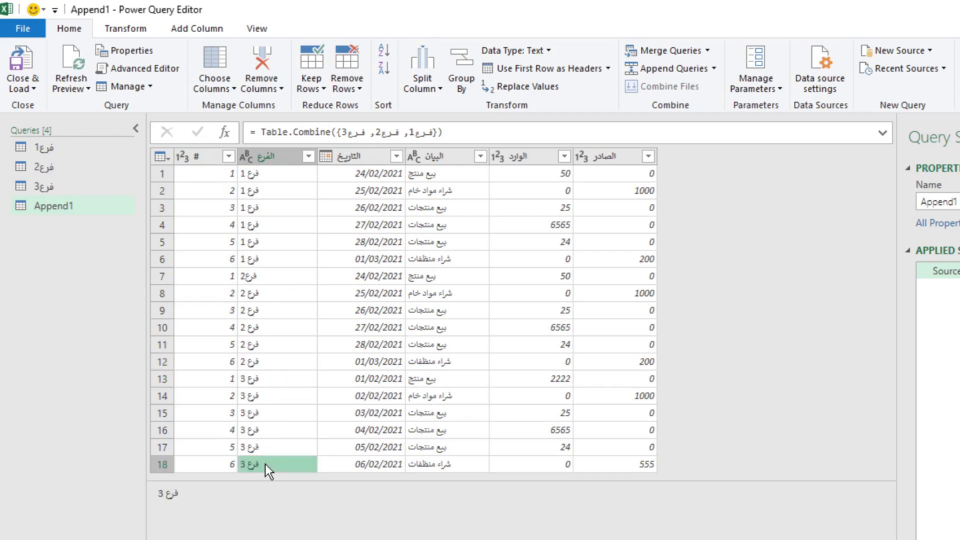
Step: Load the appended query into the workbook as a worksheet table and hide the Queries & Connections list
{"action": "left_click", "coordinate": [32, 88]}
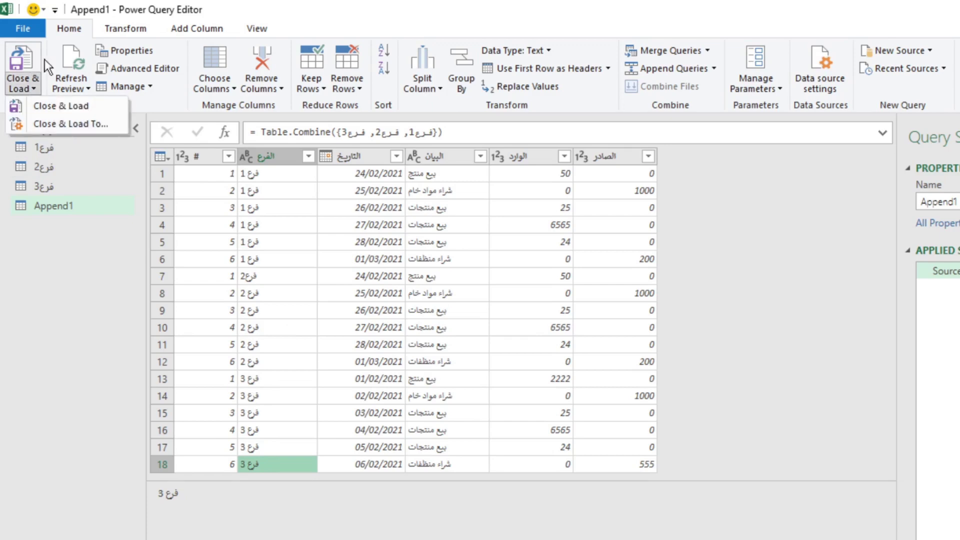
{"action": "left_click", "coordinate": [35, 48]}
{"action": "left_click", "coordinate": [26, 50]}
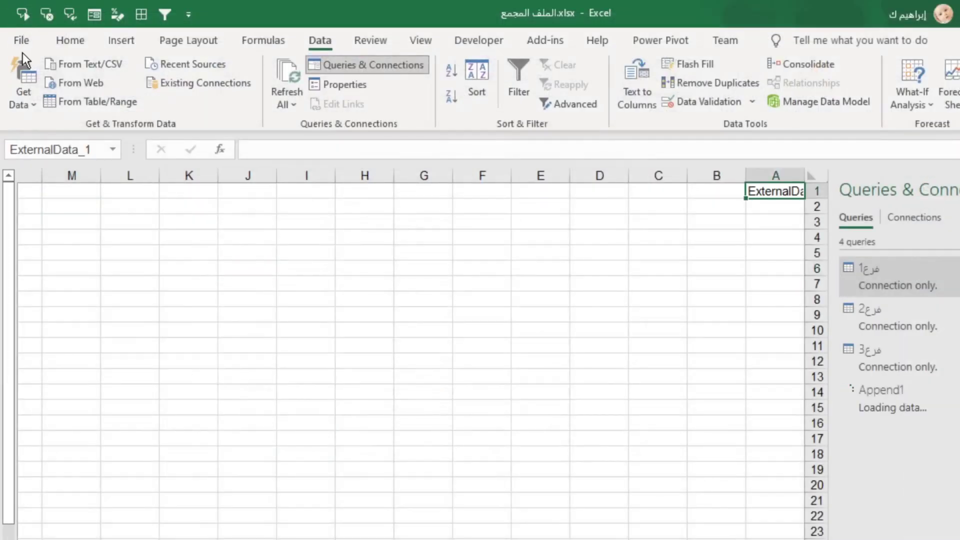
{"action": "left_click", "coordinate": [598, 269]}
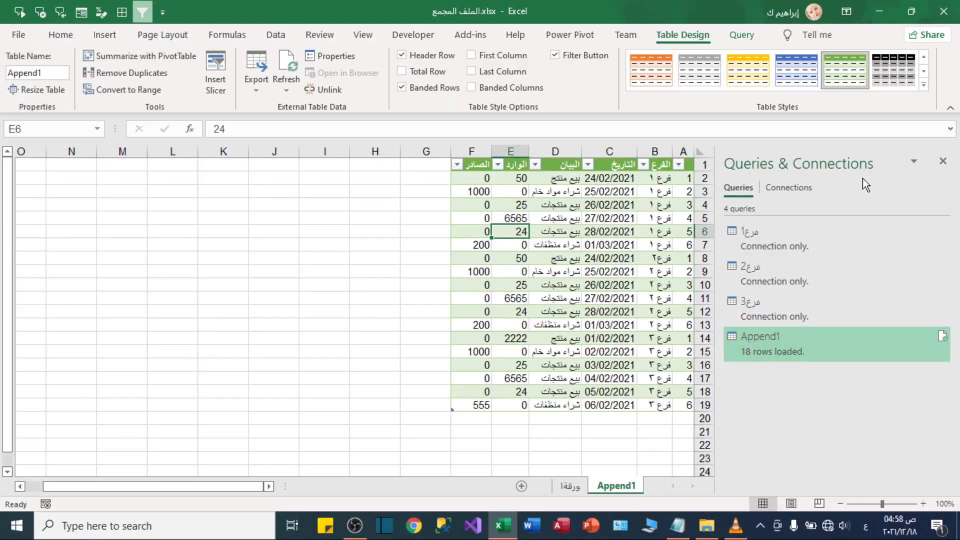
{"action": "left_click", "coordinate": [942, 162]}
Step: Widen the التاريخ column of the combined table and centre the contents of columns A to F
{"action": "left_click", "coordinate": [832, 205]}
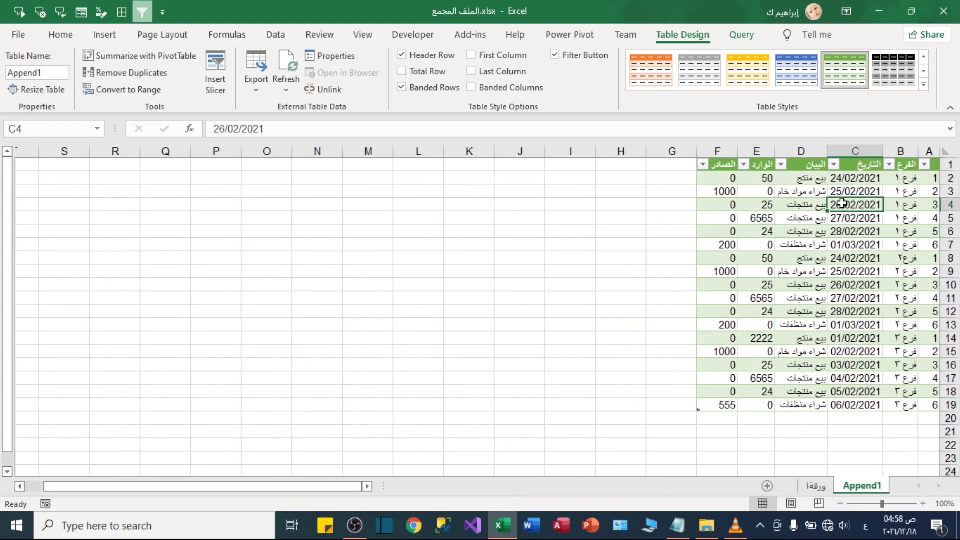
{"action": "scroll", "coordinate": [815, 207], "scroll_direction": "up", "scroll_amount": 1}
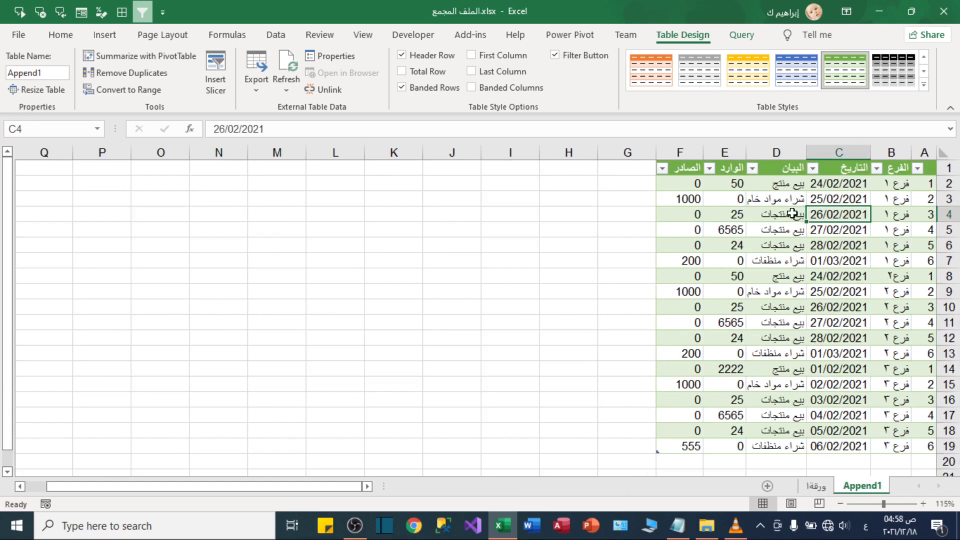
{"action": "left_click_drag", "start_coordinate": [805, 151], "coordinate": [772, 151]}
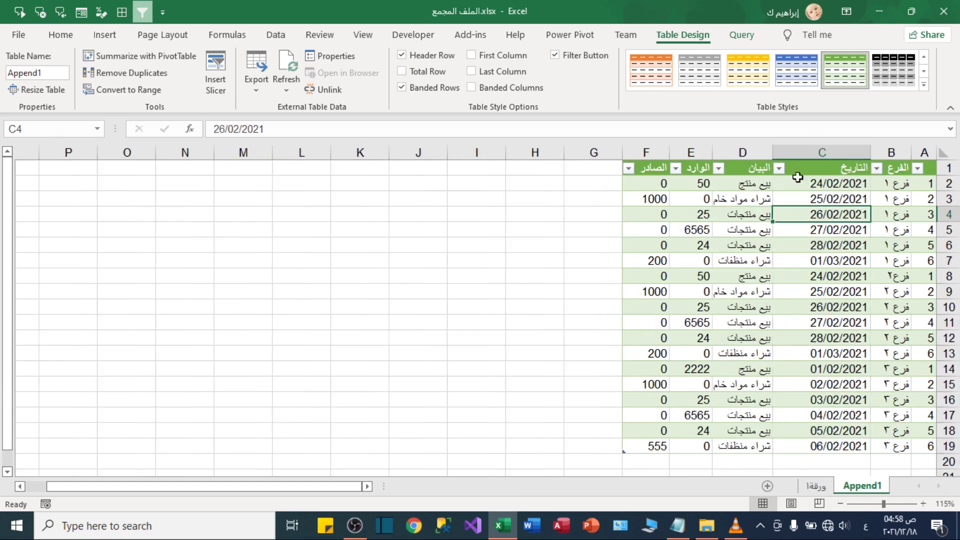
{"action": "left_click", "coordinate": [948, 185]}
{"action": "left_click_drag", "start_coordinate": [947, 186], "coordinate": [945, 443]}
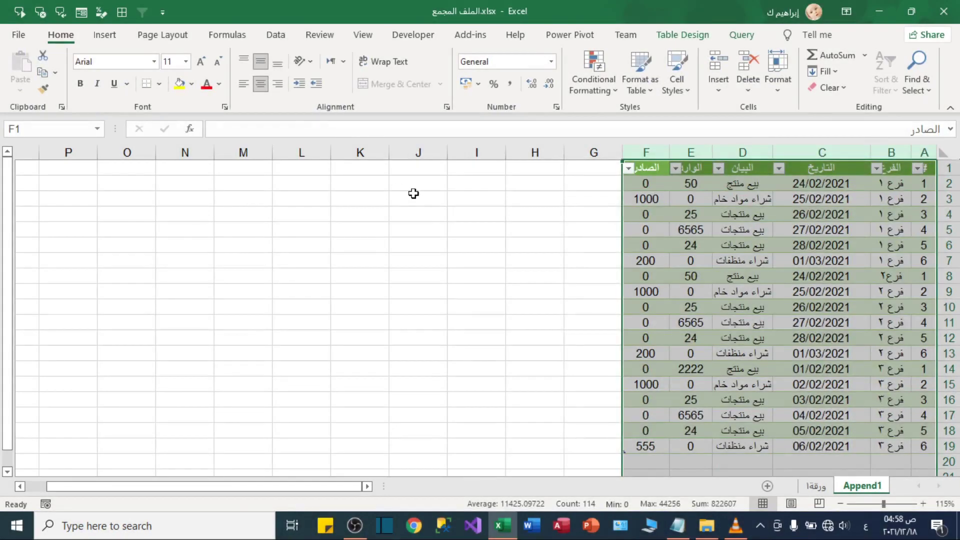
{"action": "left_click", "coordinate": [415, 199]}
{"action": "left_click", "coordinate": [784, 219]}
{"action": "left_click", "coordinate": [893, 215]}
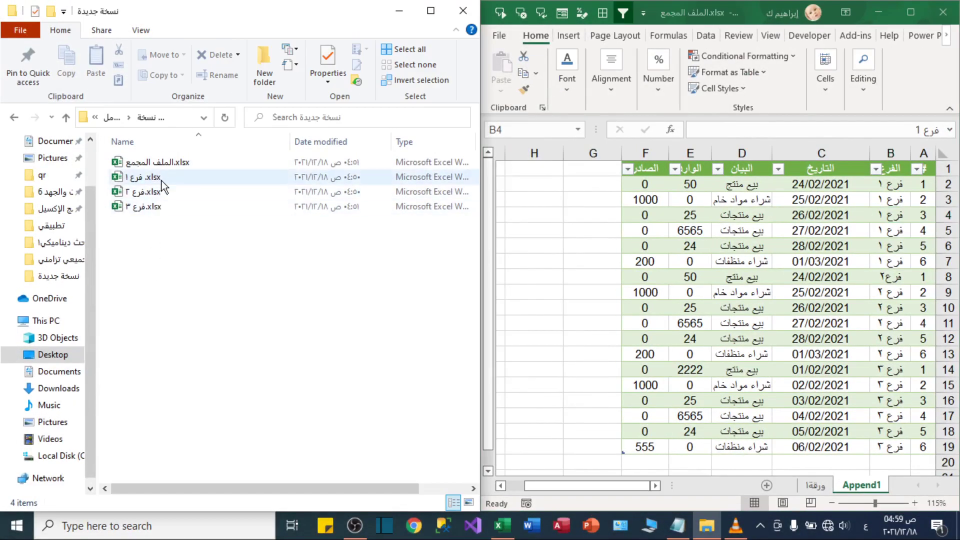
Step: Open the branch workbook فرع ١.xlsx, enter تجربة in cell D8 directly below its table, and save the file
{"action": "left_click", "coordinate": [155, 179]}
{"action": "key", "text": "Return"}
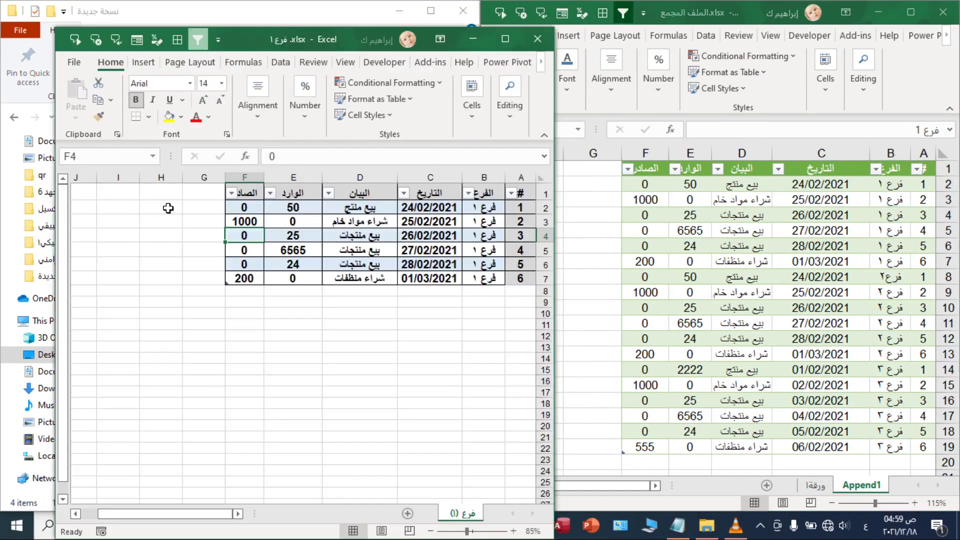
{"action": "left_click", "coordinate": [350, 280]}
{"action": "left_click", "coordinate": [351, 293]}
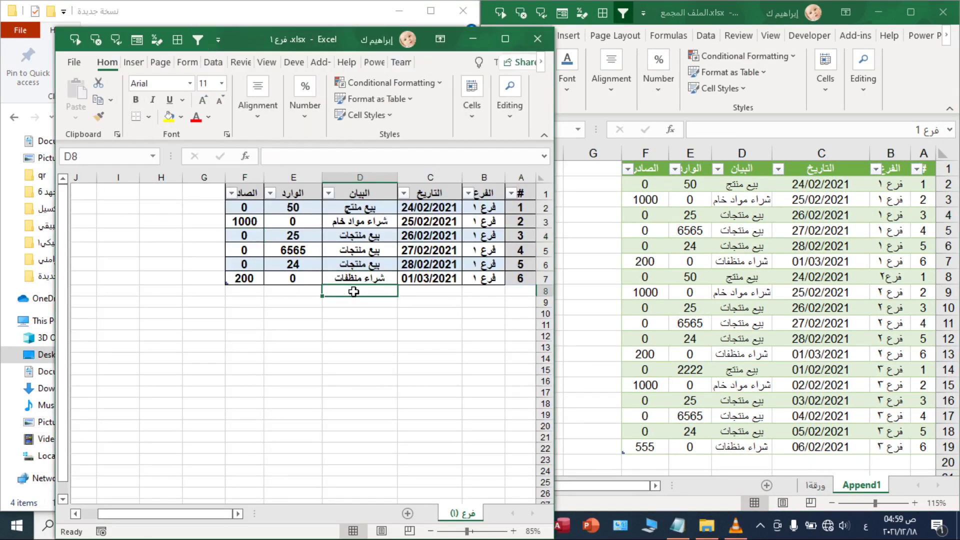
{"action": "type", "text": "تجر"}
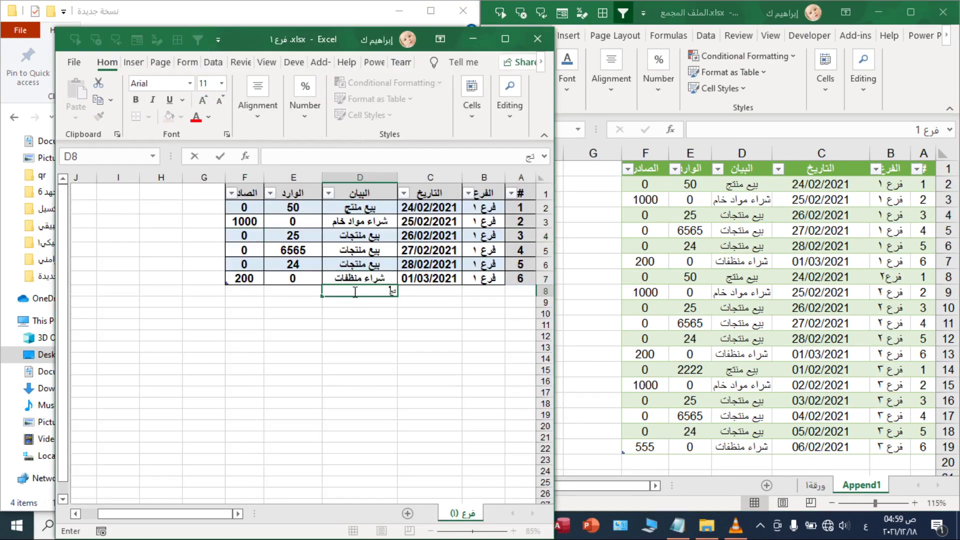
{"action": "type", "text": "بة"}
{"action": "key", "text": "Tab"}
{"action": "key", "text": "ctrl+s"}
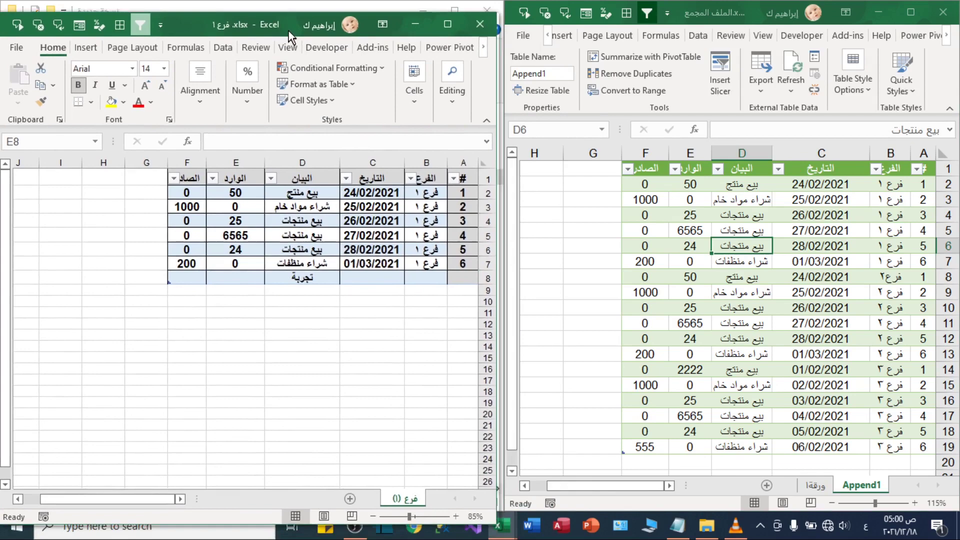
Step: Refresh the Append1 table in الملف المجمع and select rows 2 to 8 to compare them with the first branch file
{"action": "left_click", "coordinate": [289, 31]}
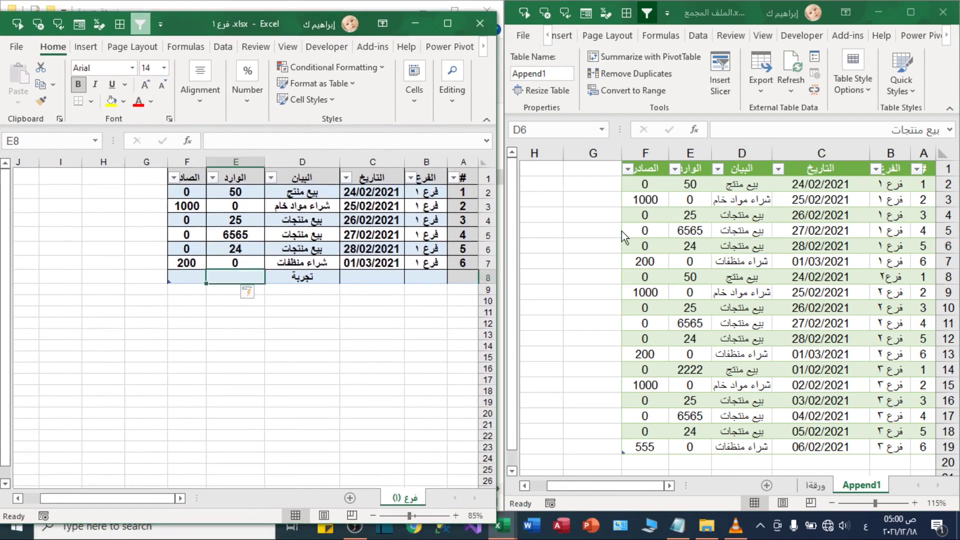
{"action": "left_click", "coordinate": [745, 243]}
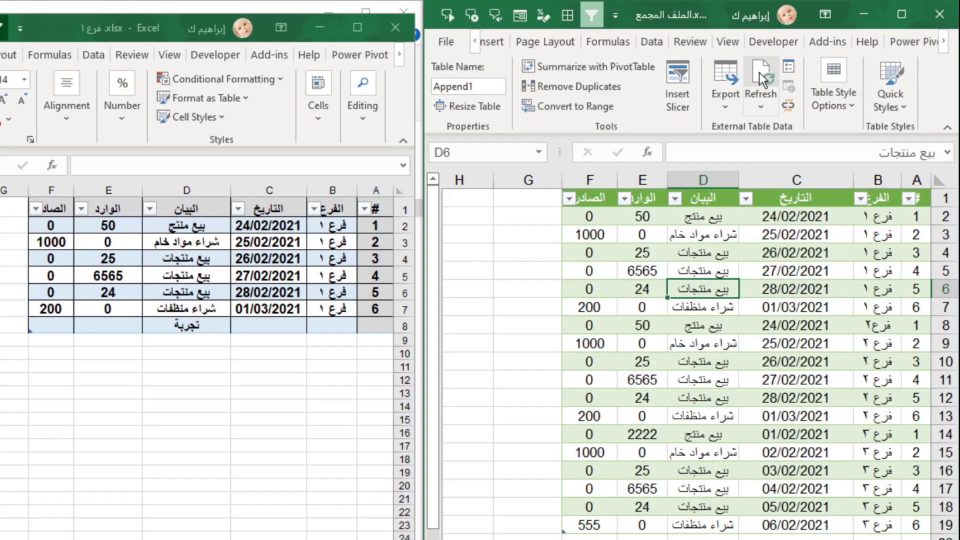
{"action": "left_click", "coordinate": [767, 73]}
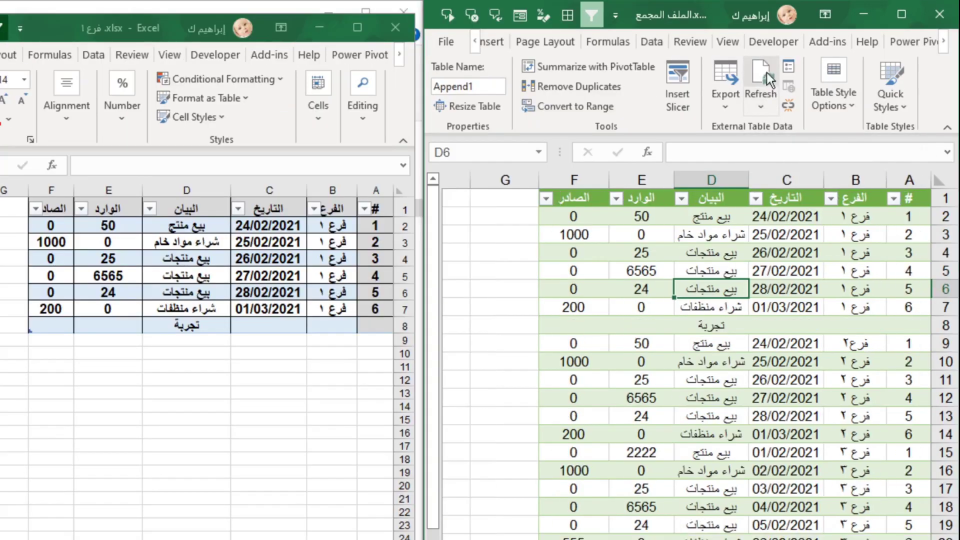
{"action": "left_click", "coordinate": [108, 325]}
{"action": "left_click", "coordinate": [172, 326]}
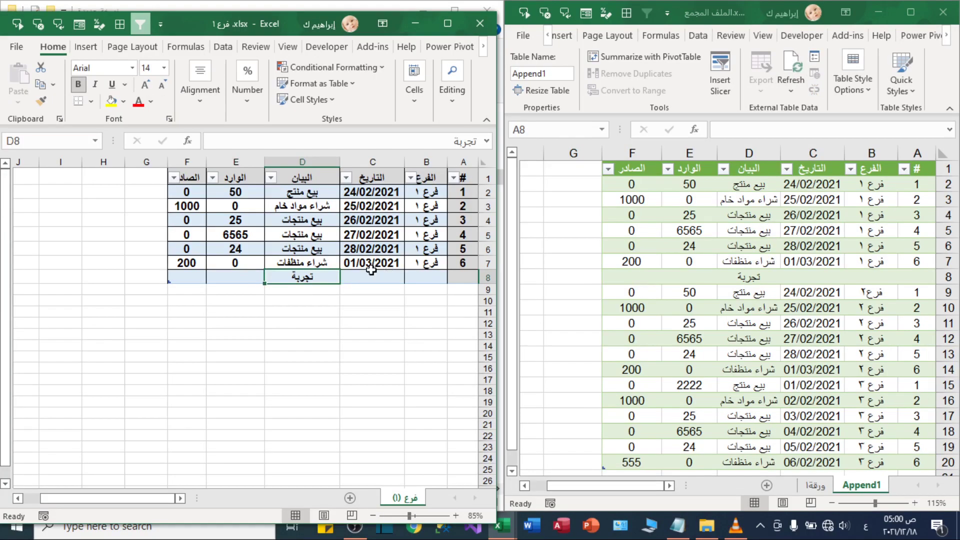
{"action": "left_click", "coordinate": [661, 324]}
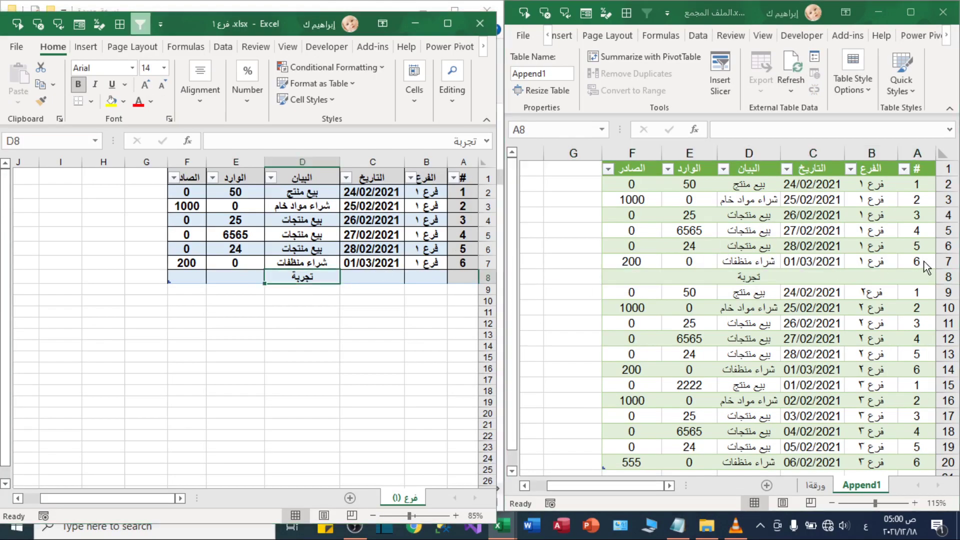
{"action": "left_click_drag", "start_coordinate": [946, 184], "coordinate": [946, 277]}
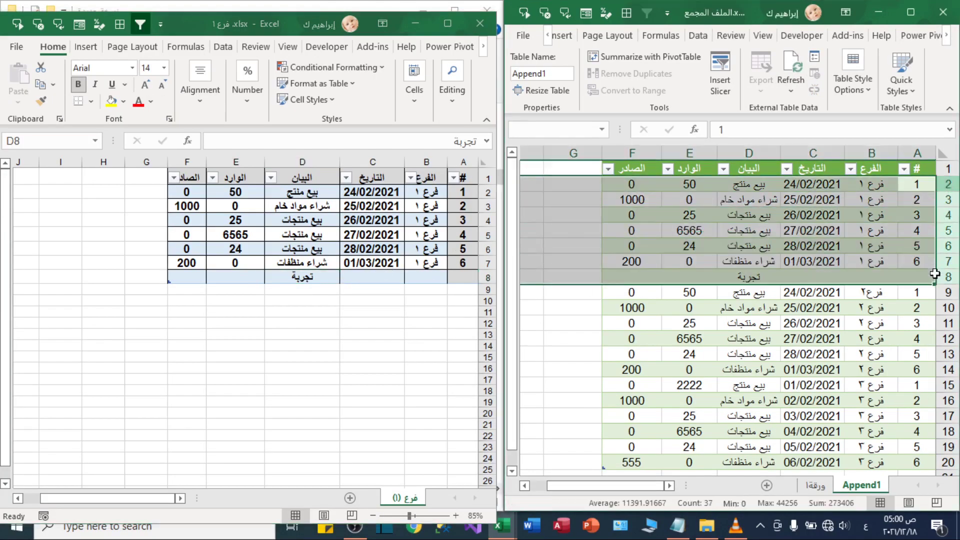
Step: Copy the branch name from B7 into B8 of the first branch's table and switch back to الملف المجمع
{"action": "left_click", "coordinate": [436, 283]}
{"action": "left_click", "coordinate": [429, 262]}
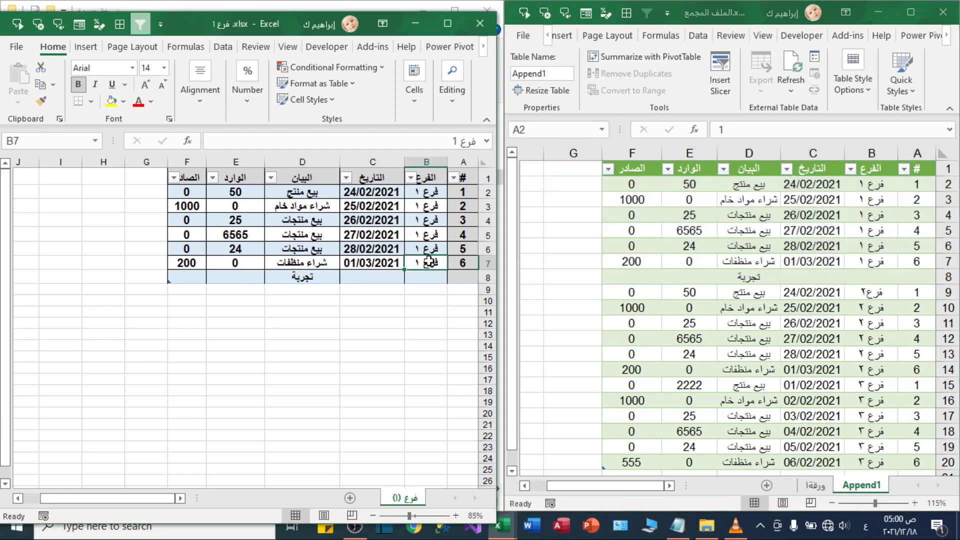
{"action": "key", "text": "ctrl+c"}
{"action": "key", "text": "Down"}
{"action": "key", "text": "ctrl+v"}
{"action": "key", "text": "Escape"}
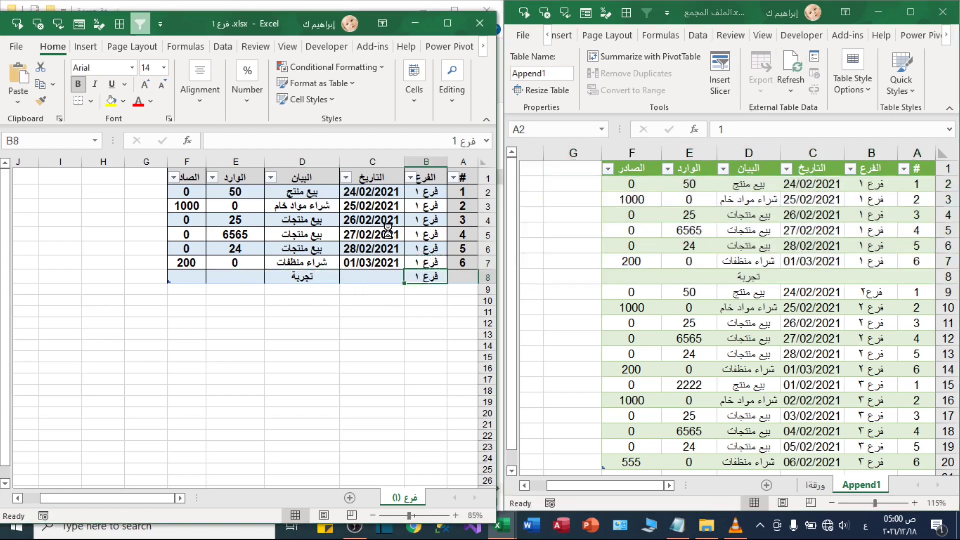
{"action": "key", "text": "alt+Tab"}
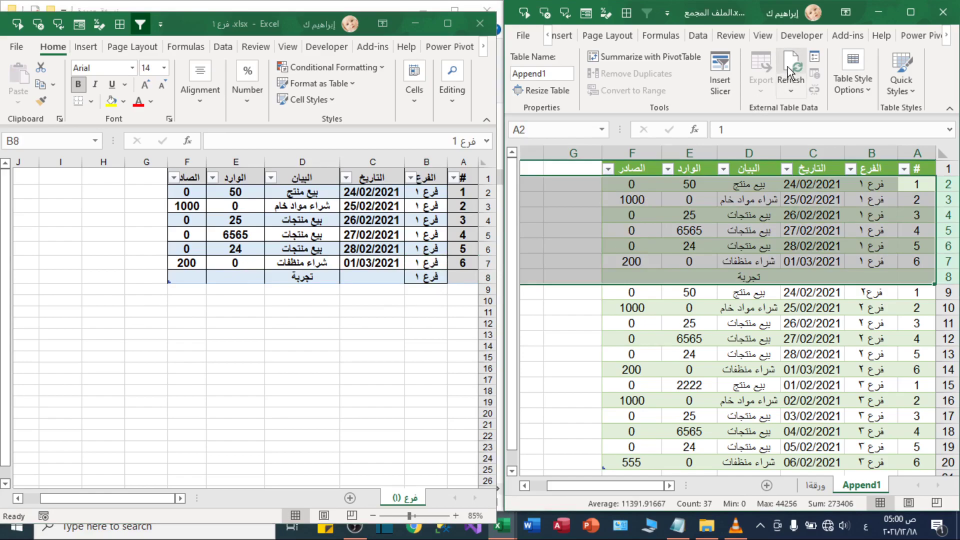
Step: Refresh the Append1 table and check the branch name in B8 against the first branch file
{"action": "left_click", "coordinate": [861, 275]}
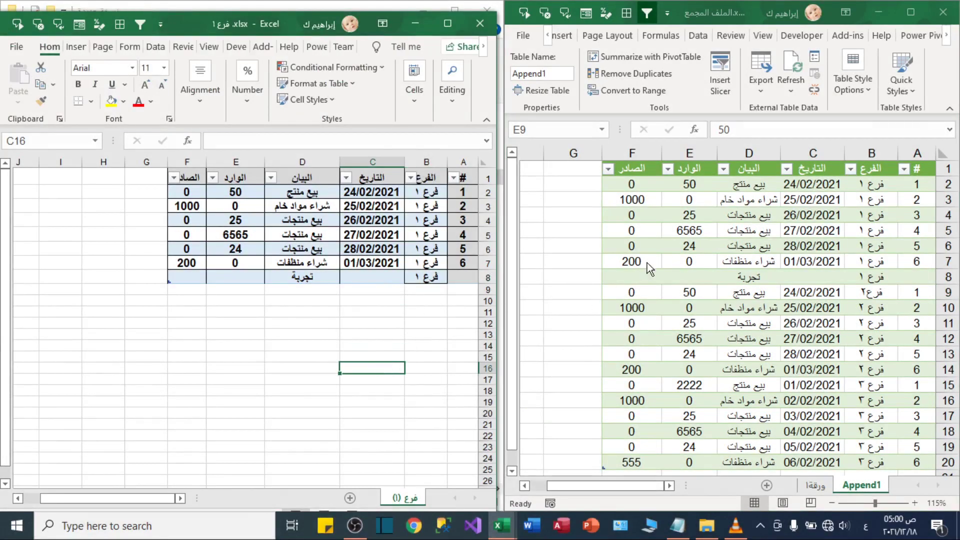
{"action": "left_click", "coordinate": [689, 292]}
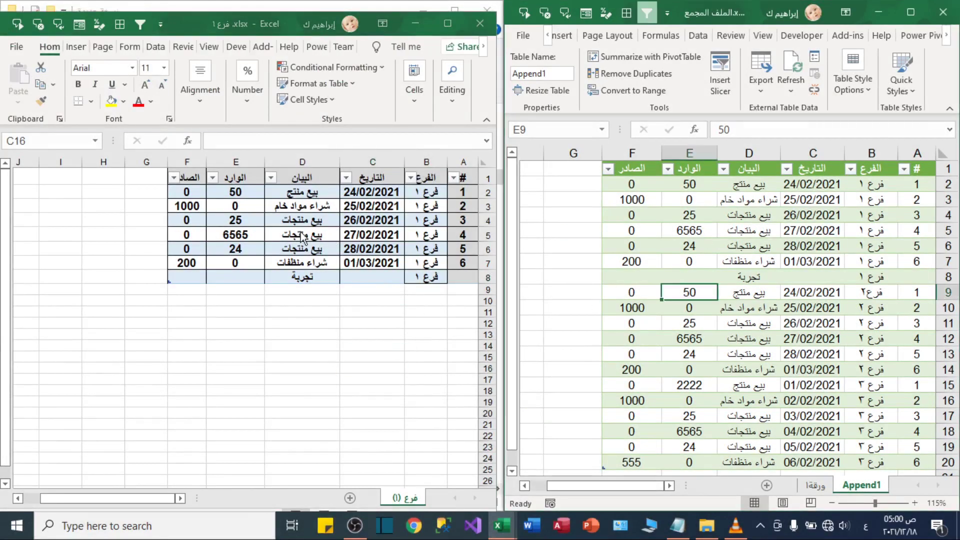
Step: Replace the description in D5 of the first branch's table with a row of dots and save the file
{"action": "left_click", "coordinate": [254, 232]}
{"action": "left_click", "coordinate": [295, 234]}
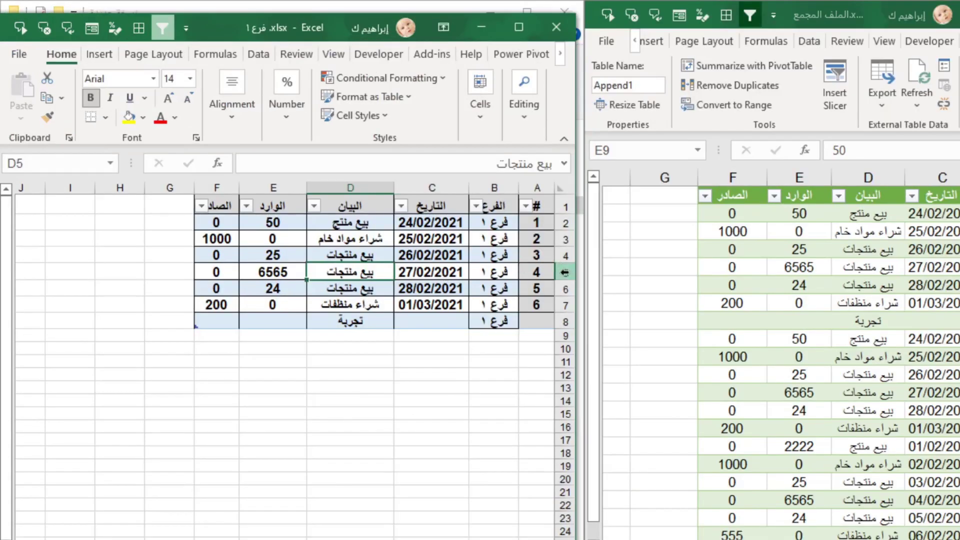
{"action": "left_click", "coordinate": [564, 273]}
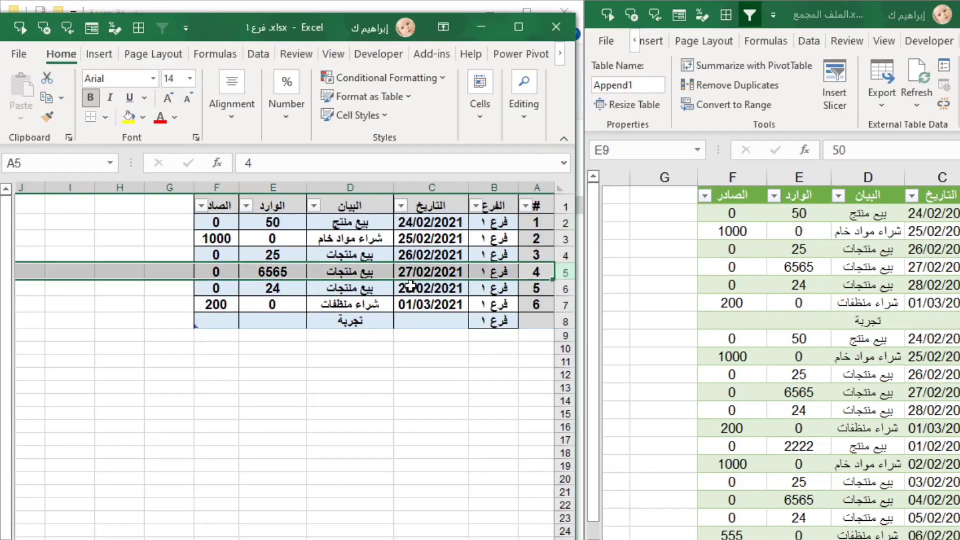
{"action": "left_click", "coordinate": [322, 271]}
{"action": "double_click", "coordinate": [322, 270]}
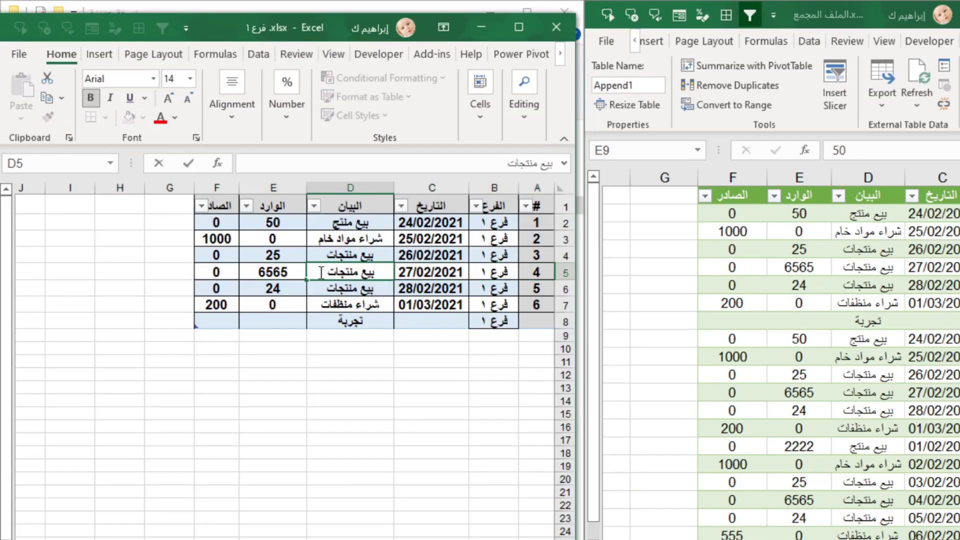
{"action": "left_click_drag", "start_coordinate": [322, 271], "coordinate": [469, 271]}
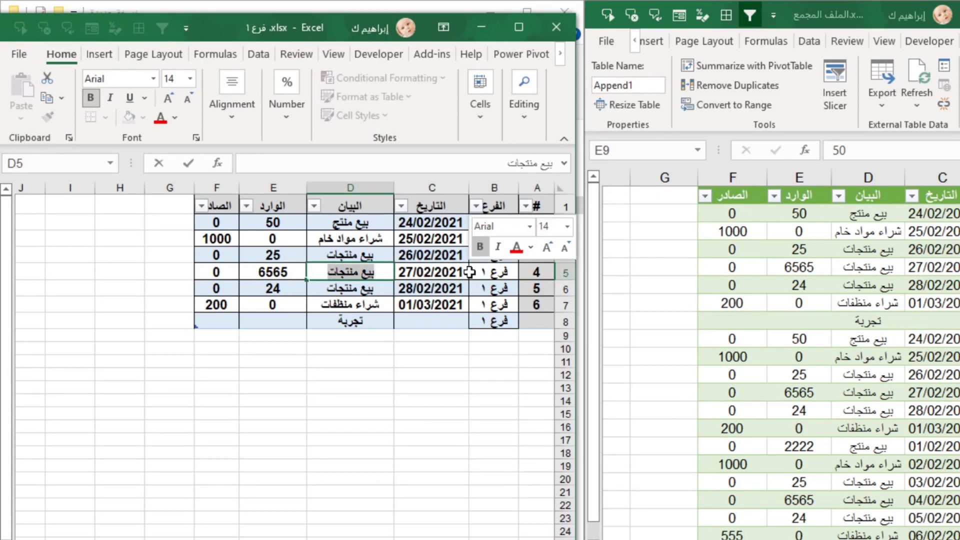
{"action": "type", "text": "......................"}
{"action": "key", "text": "Return"}
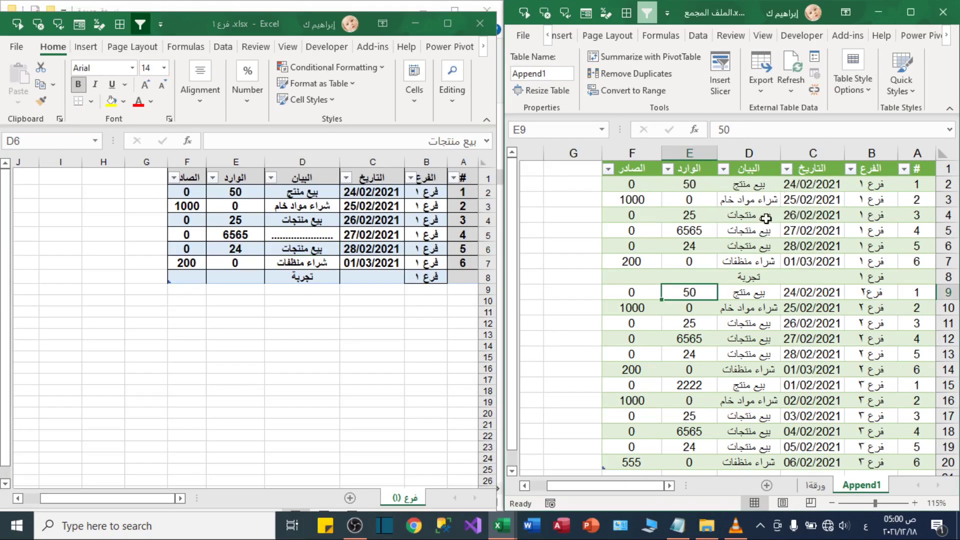
Step: Refresh the combined table in الملف المجمع and check the description in D5
{"action": "left_click", "coordinate": [939, 253]}
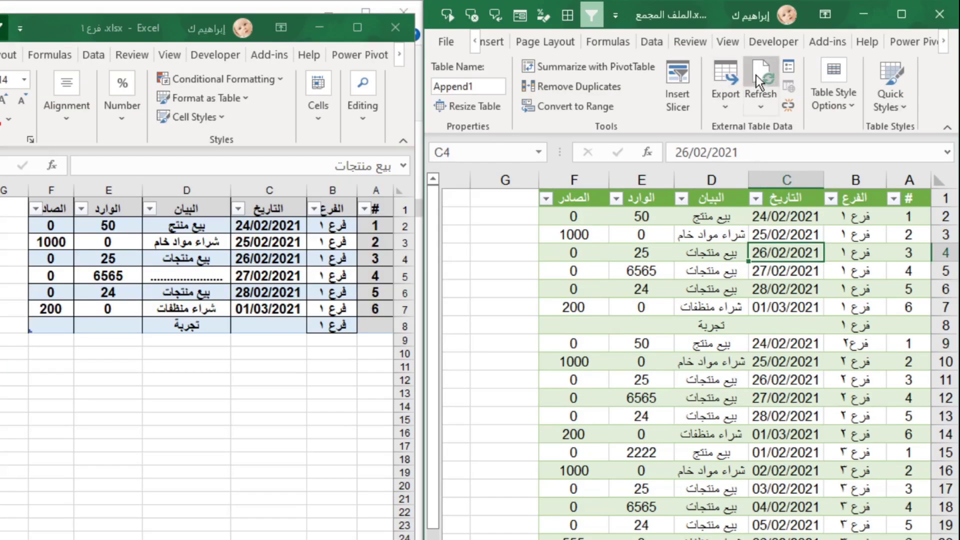
{"action": "left_click", "coordinate": [756, 75]}
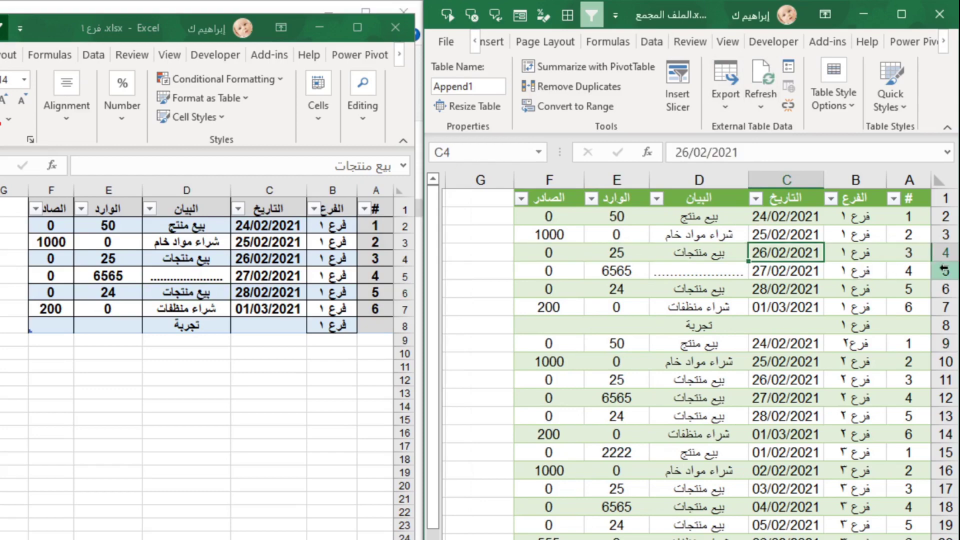
{"action": "left_click", "coordinate": [728, 276]}
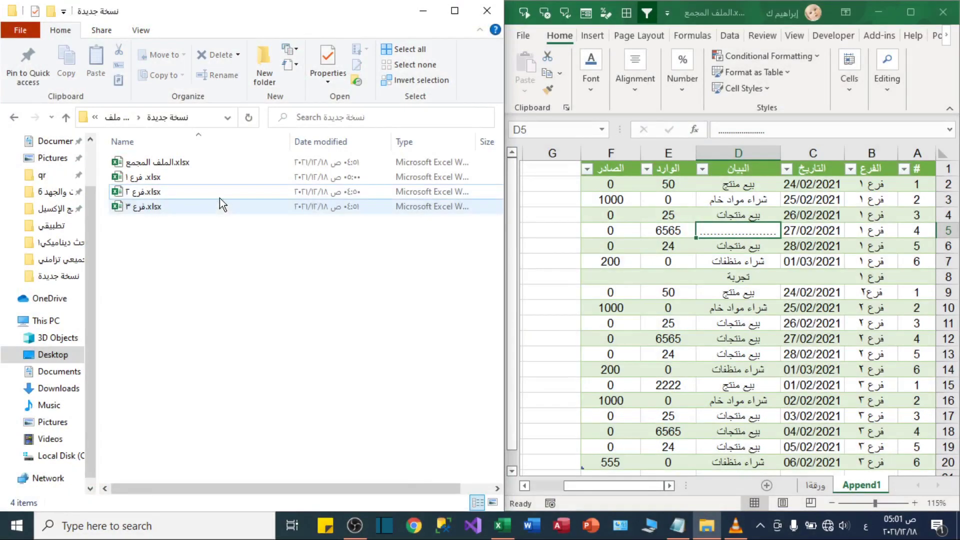
Step: Open the branch workbook فرع ٢.xlsx, enter تجربة 2 in D8 directly below its table, and save the file
{"action": "double_click", "coordinate": [199, 195]}
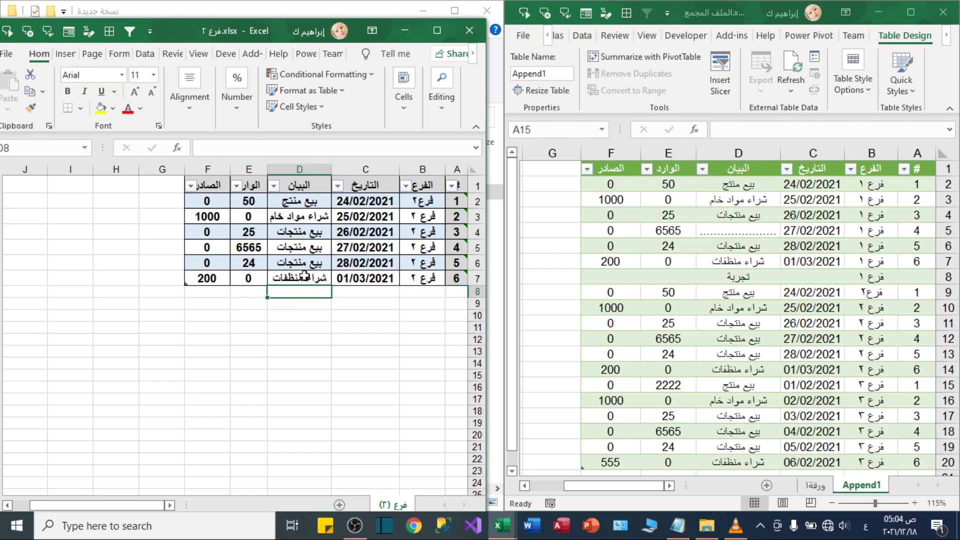
{"action": "type", "text": "تجربة 2"}
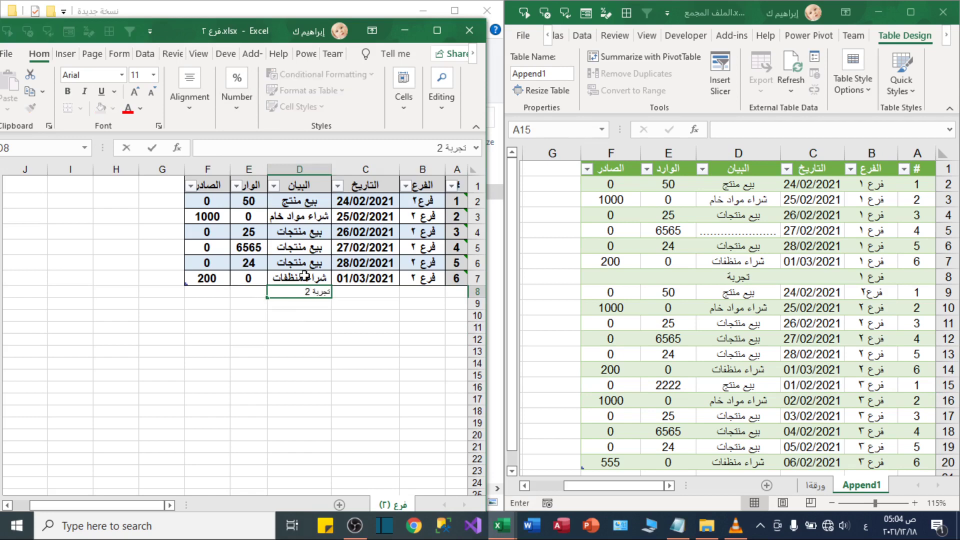
{"action": "key", "text": "Return"}
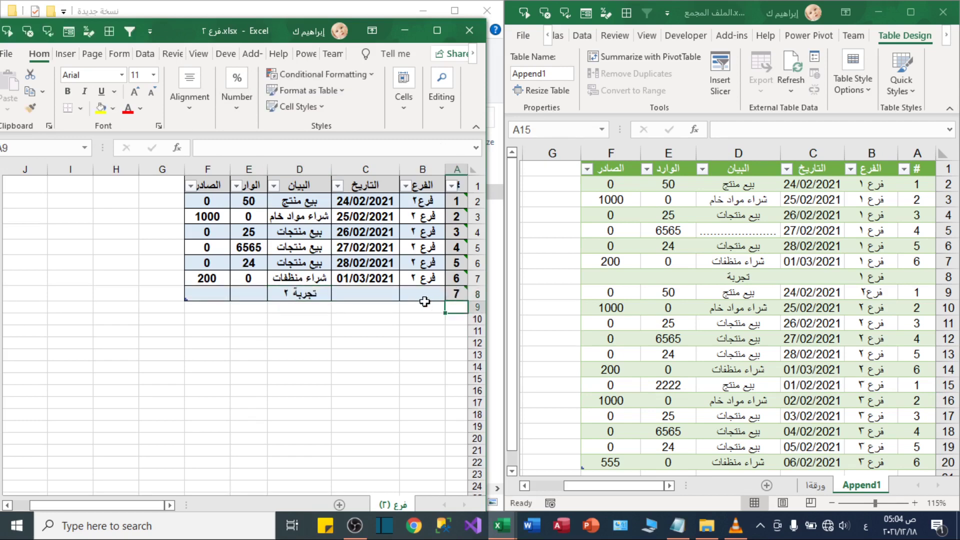
{"action": "left_click", "coordinate": [410, 290]}
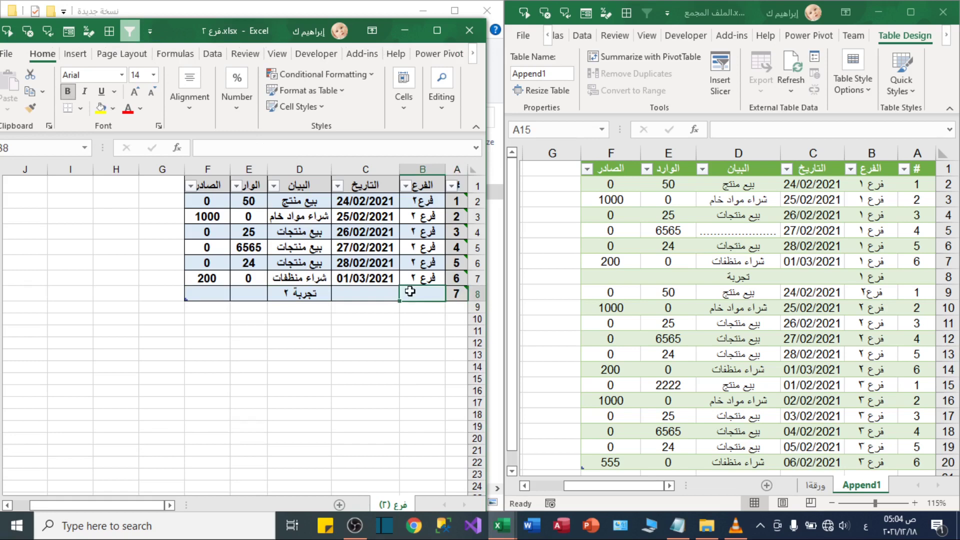
Step: Refresh the Append1 table in الملف المجمع and select row 15 to check the second branch's new entry
{"action": "left_click", "coordinate": [672, 262]}
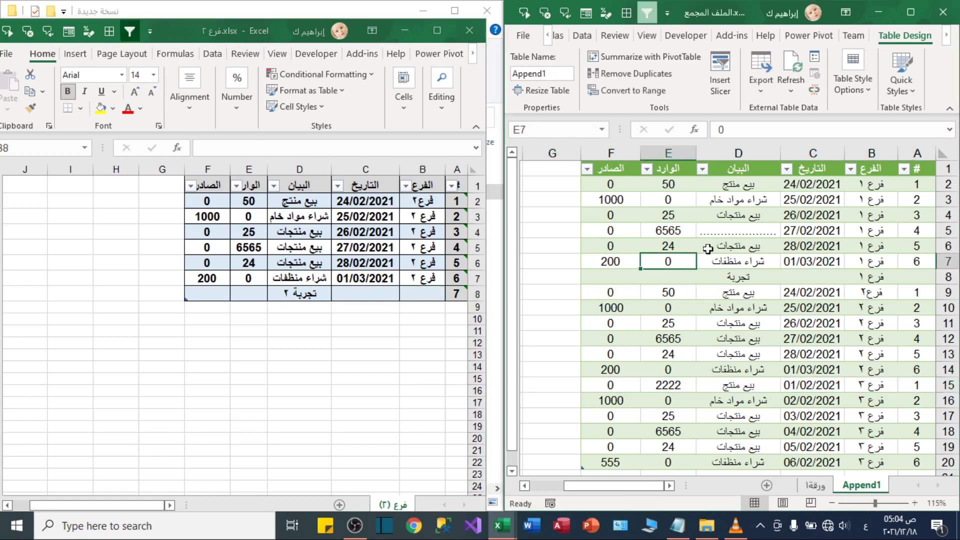
{"action": "left_click", "coordinate": [795, 67]}
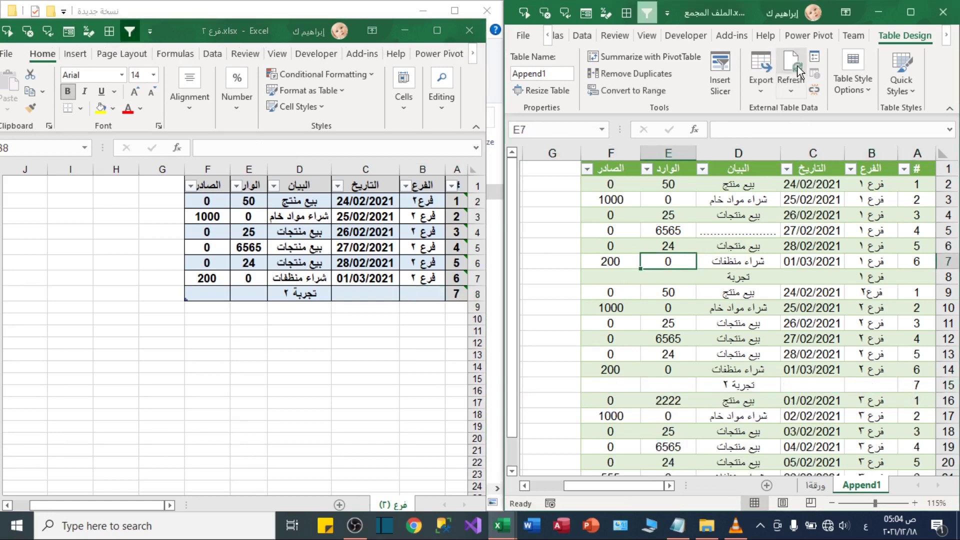
{"action": "left_click", "coordinate": [738, 384]}
{"action": "left_click", "coordinate": [948, 385]}
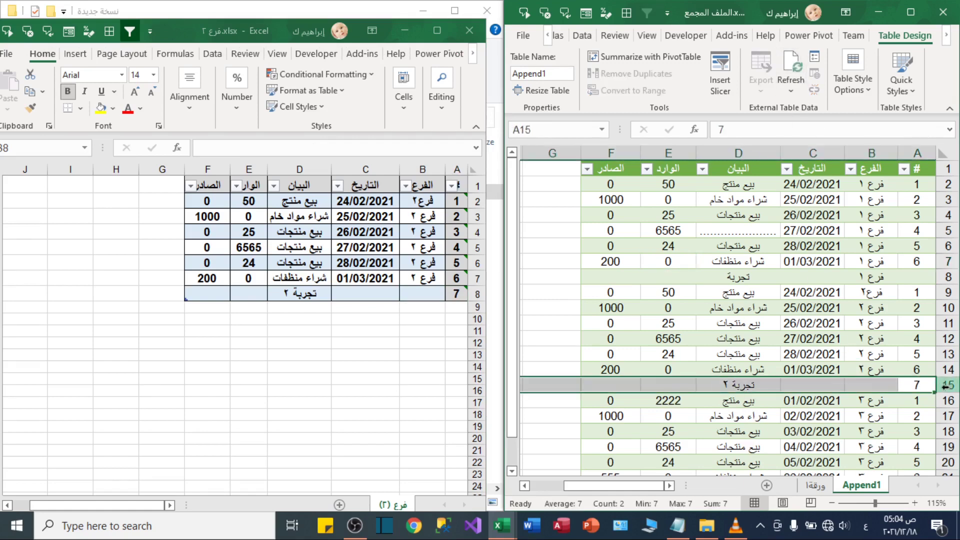
Step: Replace the description in D6 of the second branch's table with 999999999 and save the file
{"action": "left_click", "coordinate": [280, 260]}
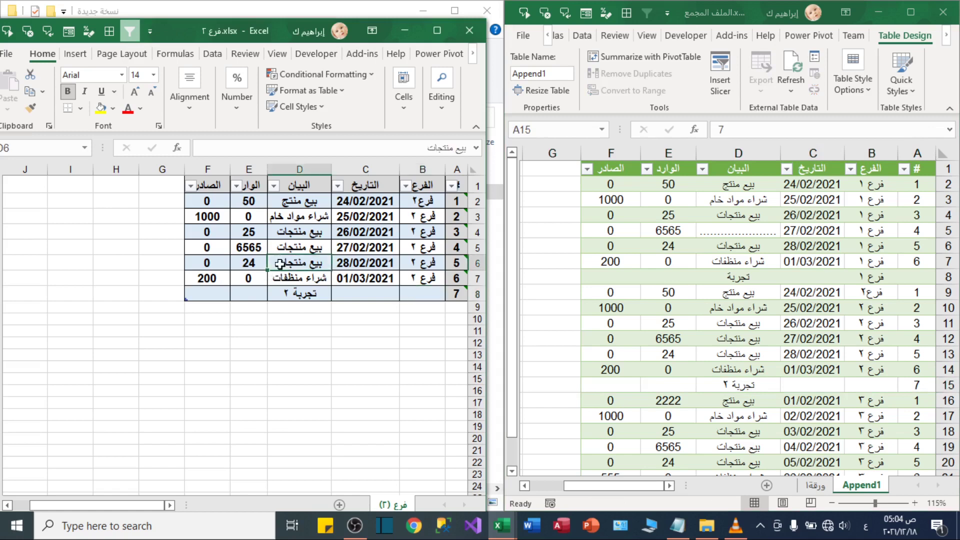
{"action": "type", "text": "999999999"}
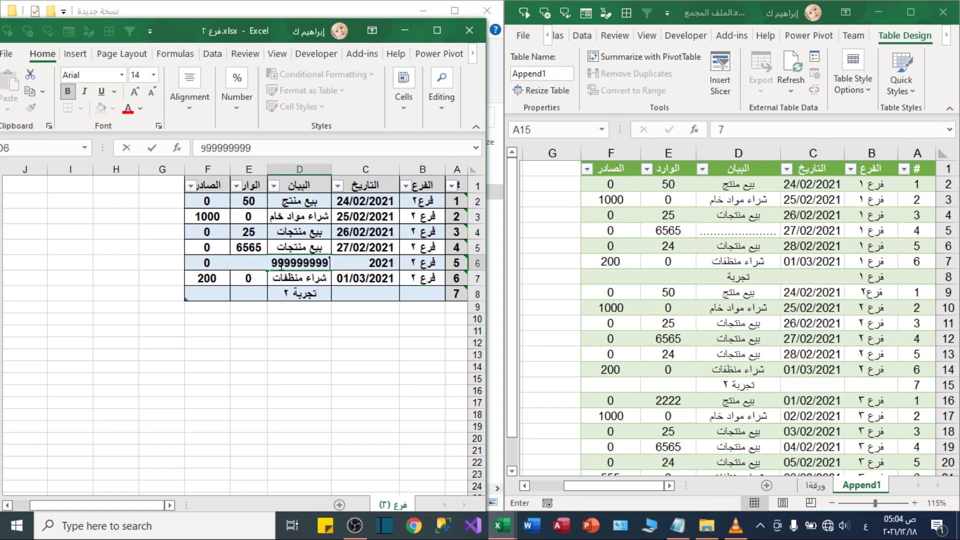
{"action": "left_click", "coordinate": [292, 248]}
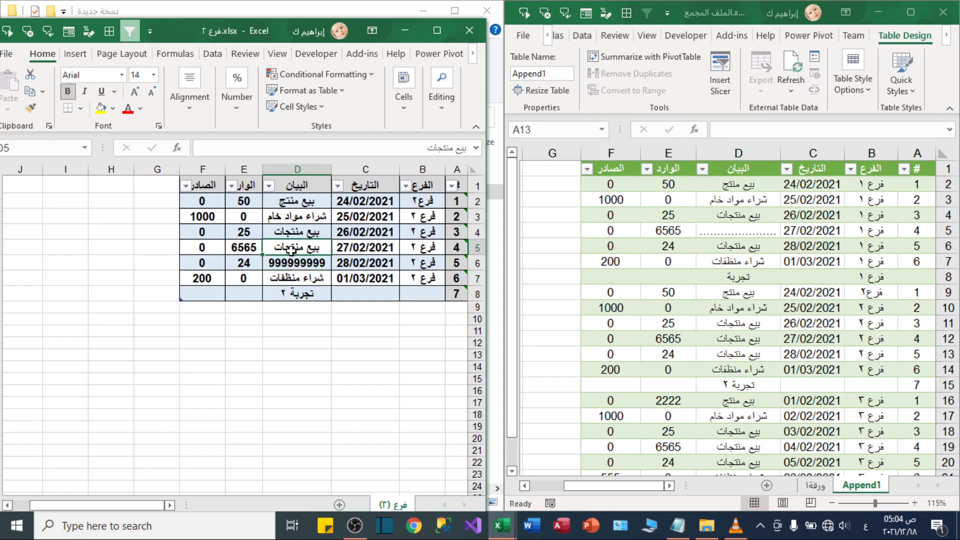
Step: Refresh the combined table again and check the second branch's changed description in D13
{"action": "left_click", "coordinate": [781, 249]}
{"action": "left_click", "coordinate": [781, 247]}
{"action": "left_click", "coordinate": [791, 66]}
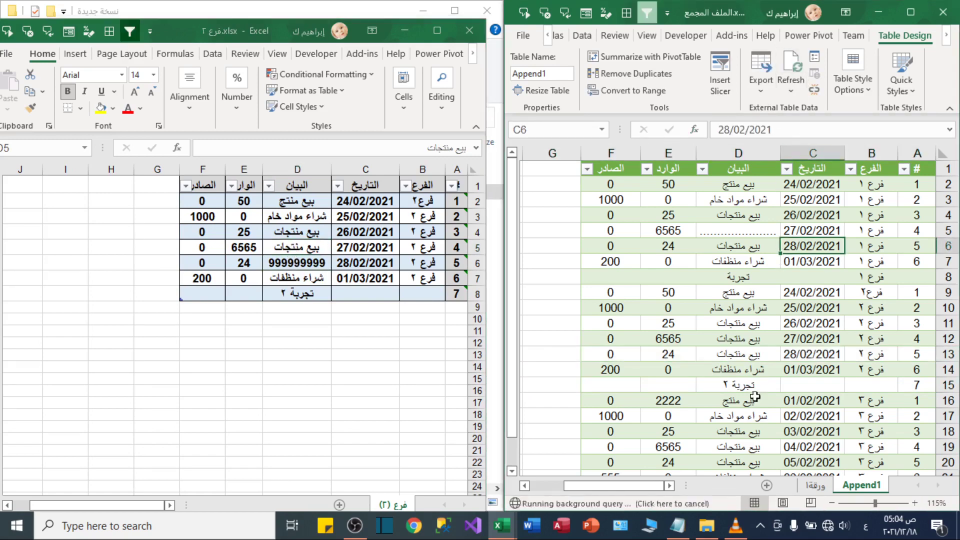
{"action": "left_click", "coordinate": [744, 356]}
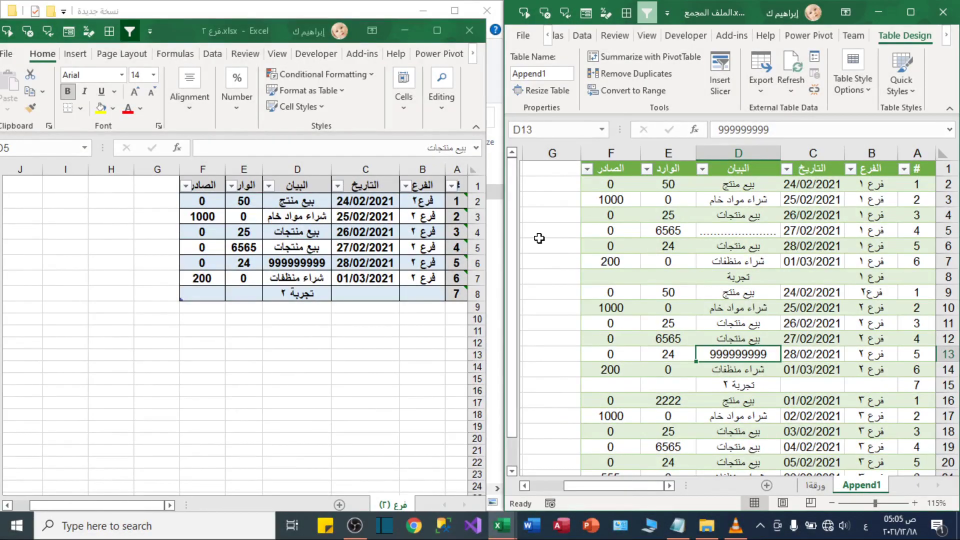
{"action": "left_click", "coordinate": [365, 231]}
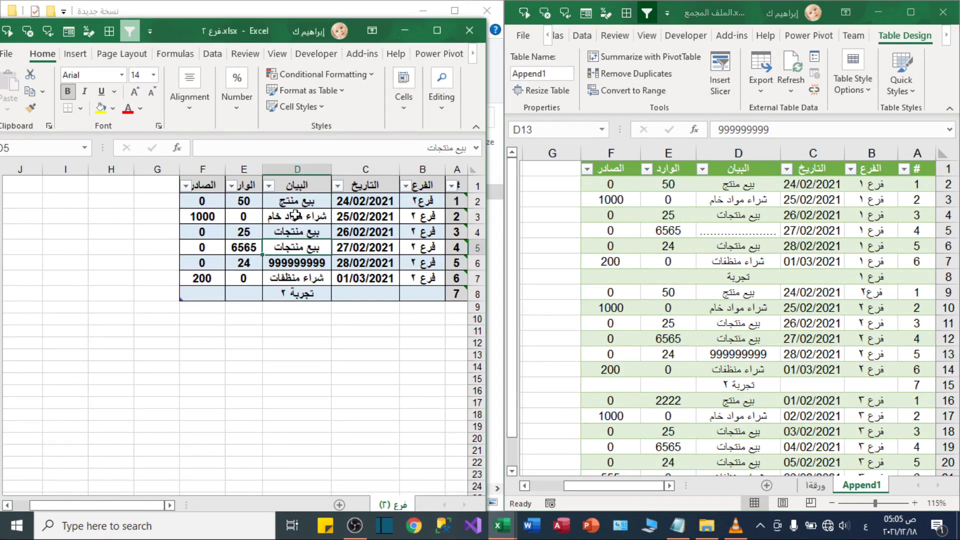
{"action": "left_click_drag", "start_coordinate": [457, 169], "coordinate": [202, 169]}
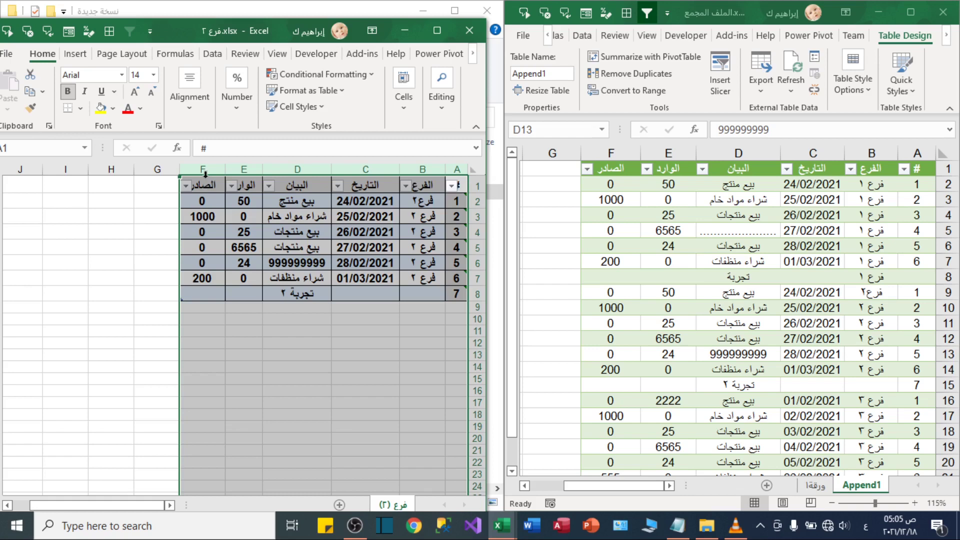
{"action": "left_click", "coordinate": [300, 216]}
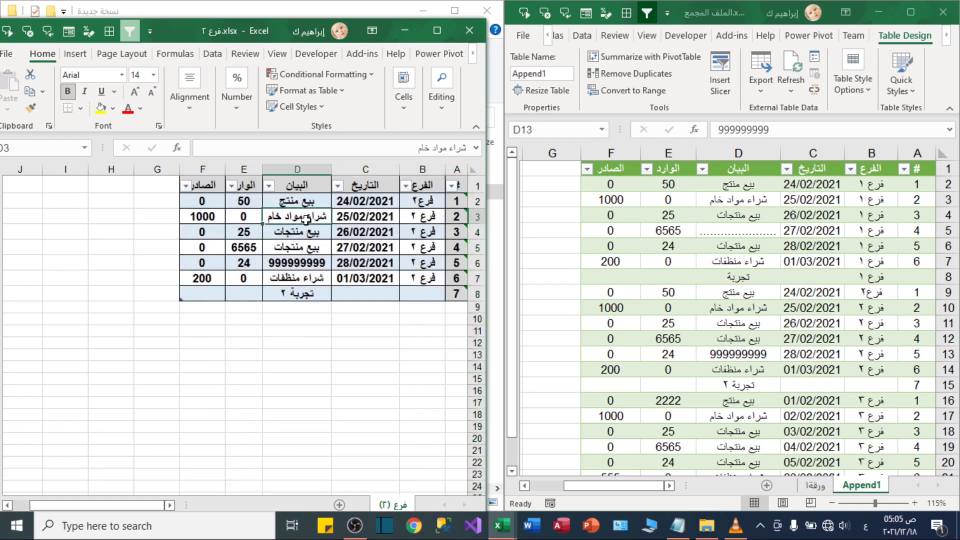